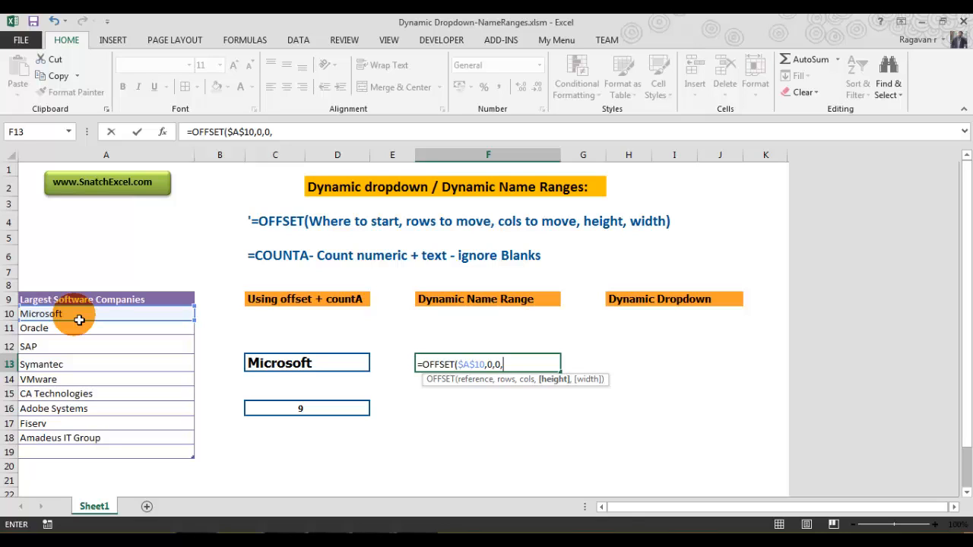
- Add COUNTA($A$10:$A$24) as the height argument of the OFFSET formula in F13, with absolute references
text(cou)
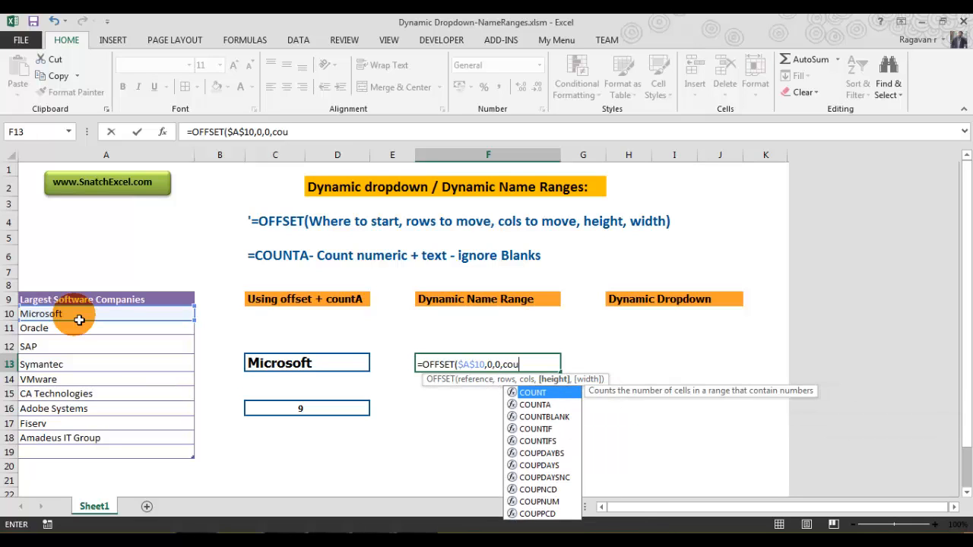
text(nta)
key(Tab)
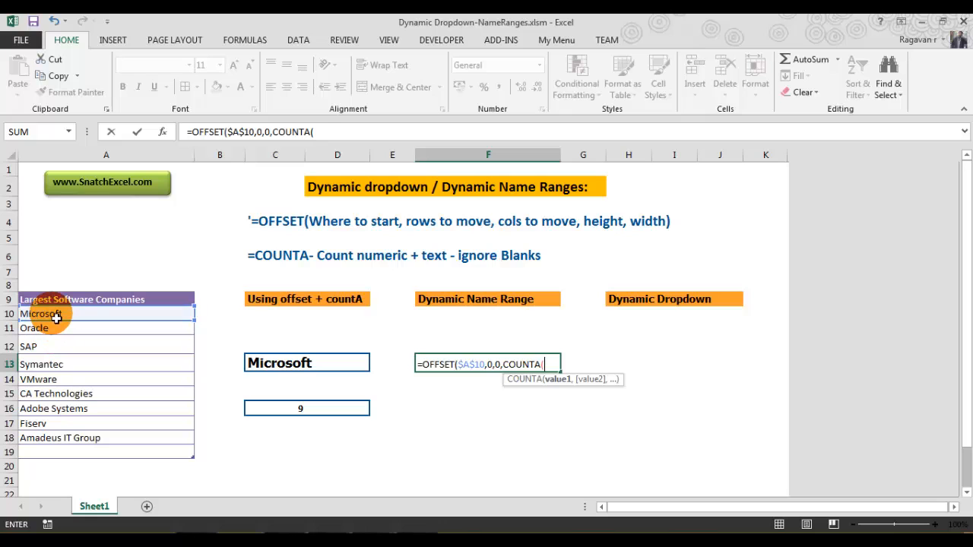
drag(56, 318, 52, 497)
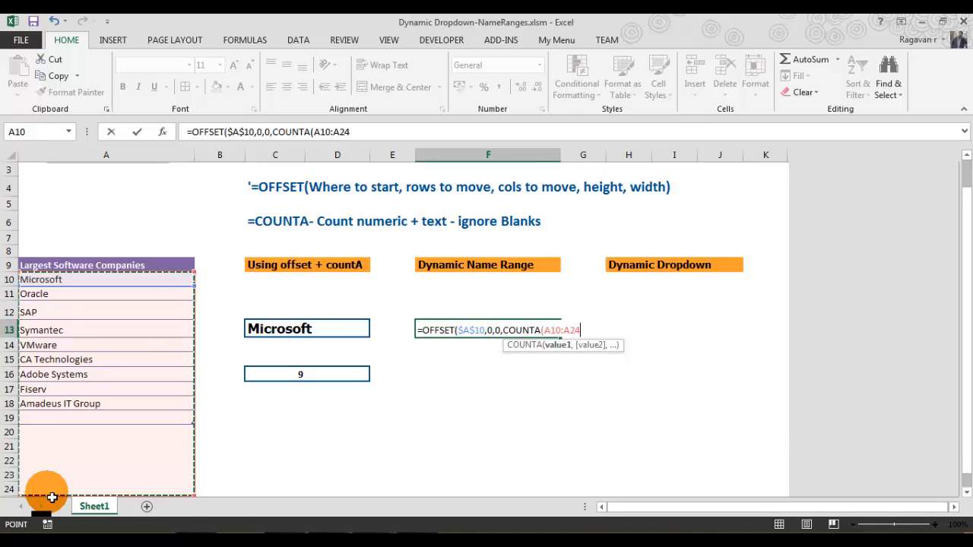
click(331, 132)
key(F4)
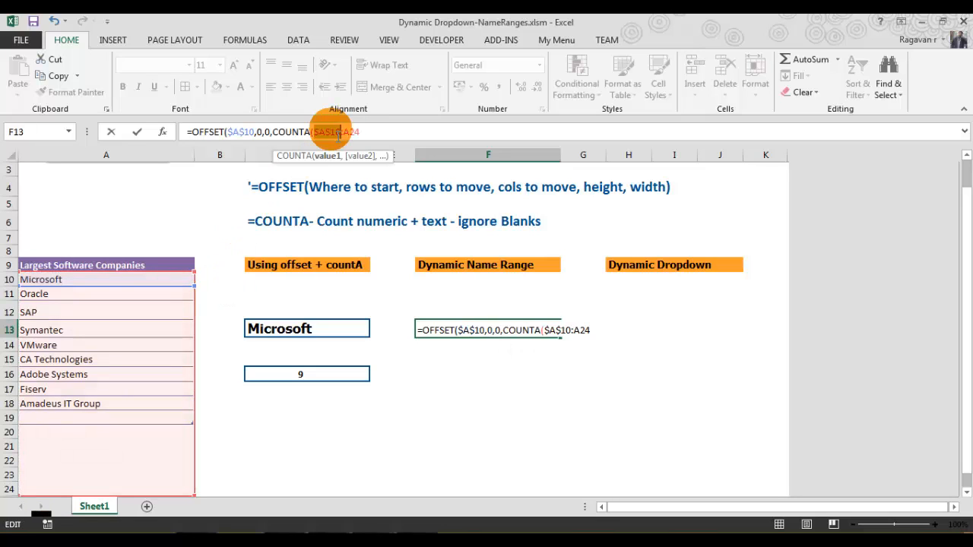
click(352, 133)
key(F4)
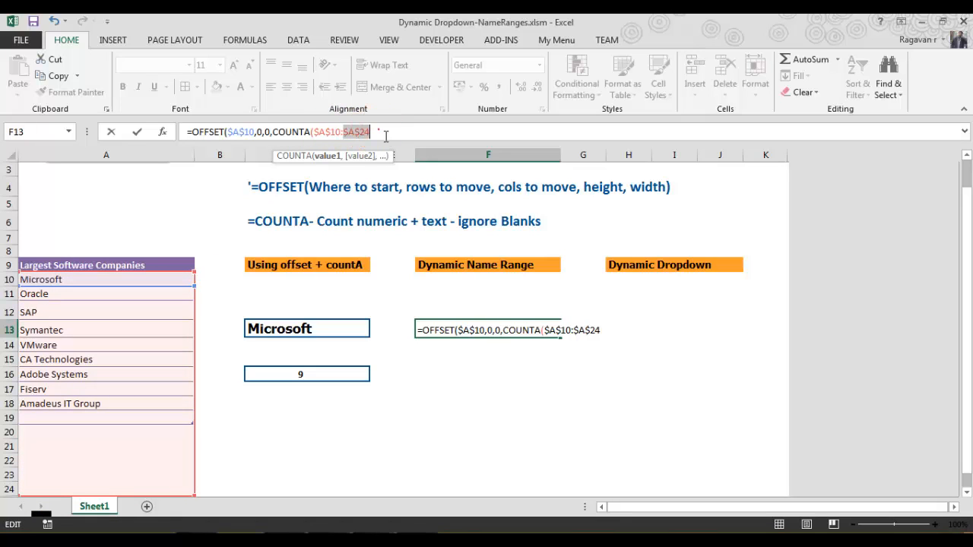
click(384, 134)
text())
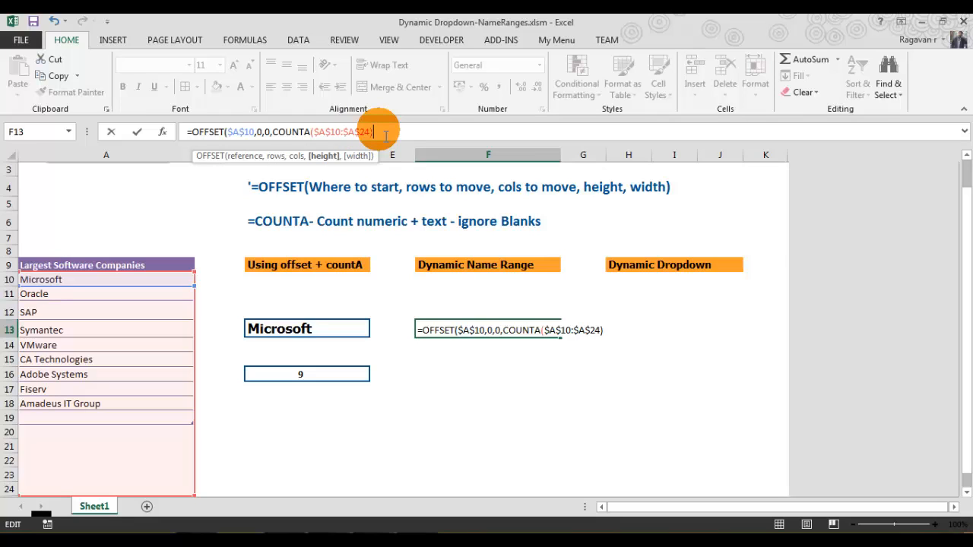
text(,)
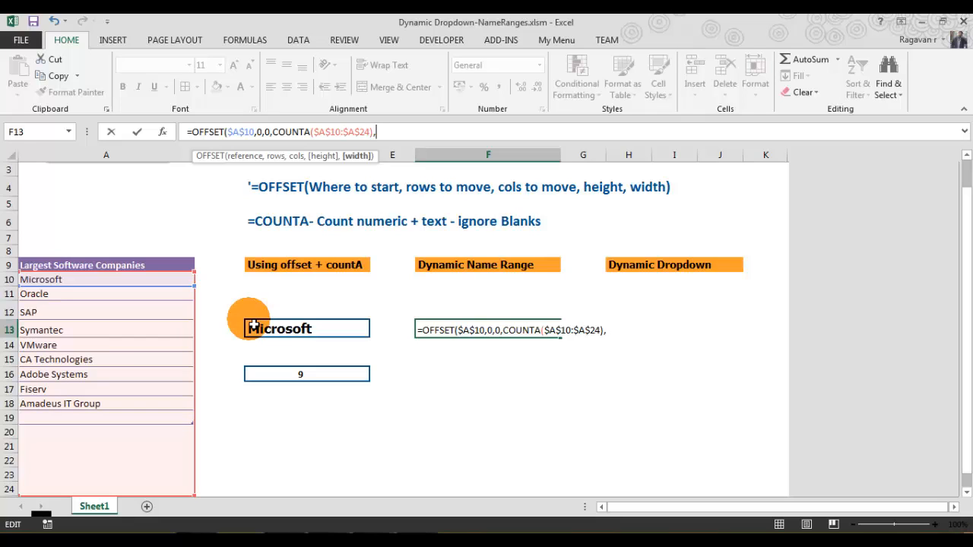
- Finish the formula with a width of 1 and close the bracket to commit it in F13
text(1))
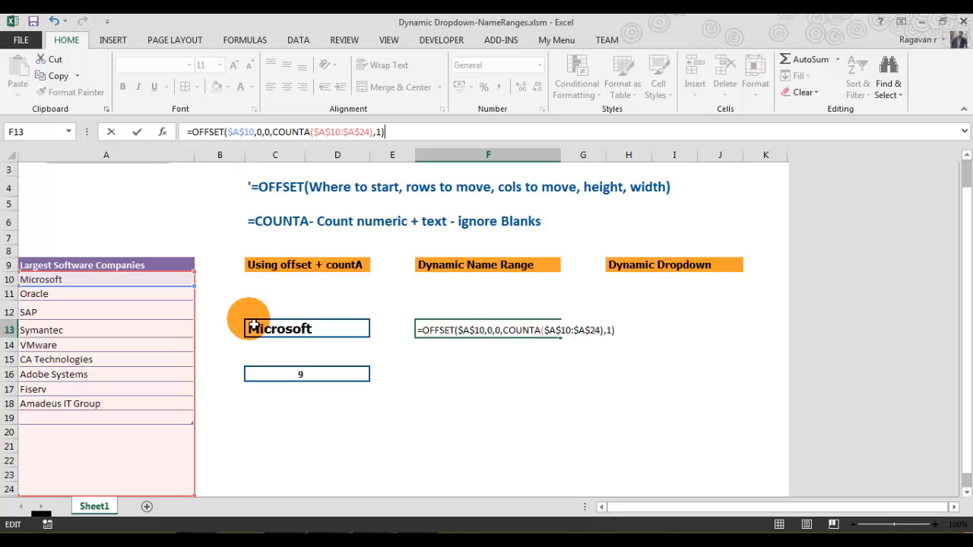
key(Return)
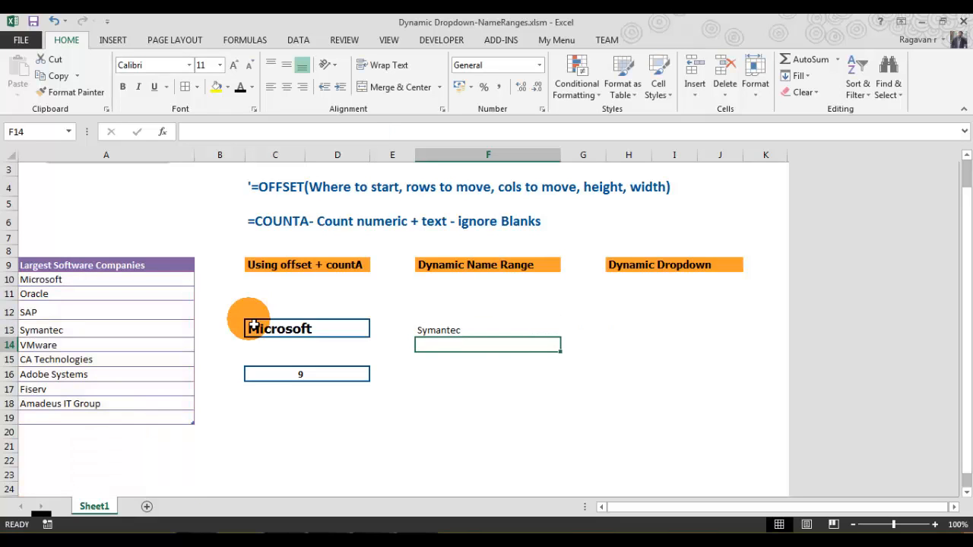
- Evaluate the F13 formula in the formula bar to inspect the list it returns, then cancel the edit
click(462, 334)
click(461, 335)
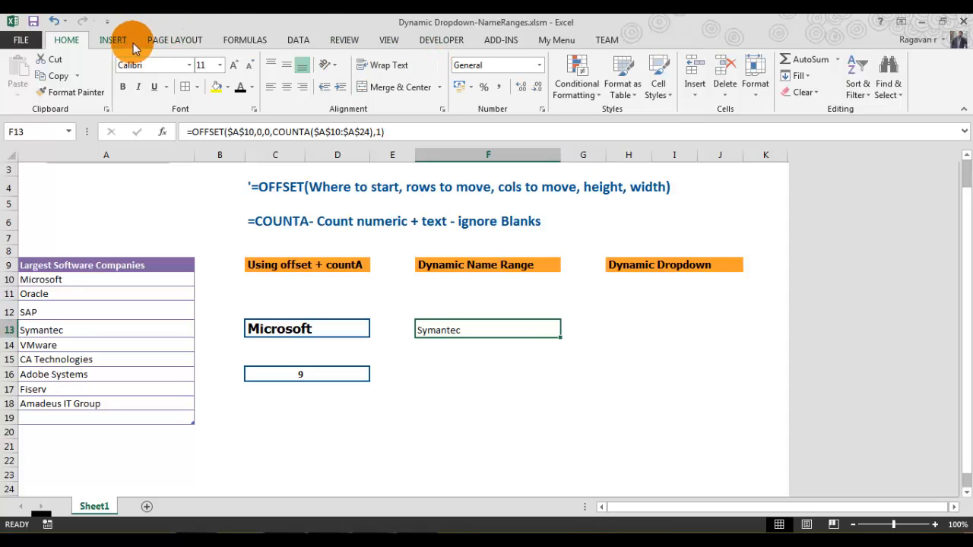
click(255, 42)
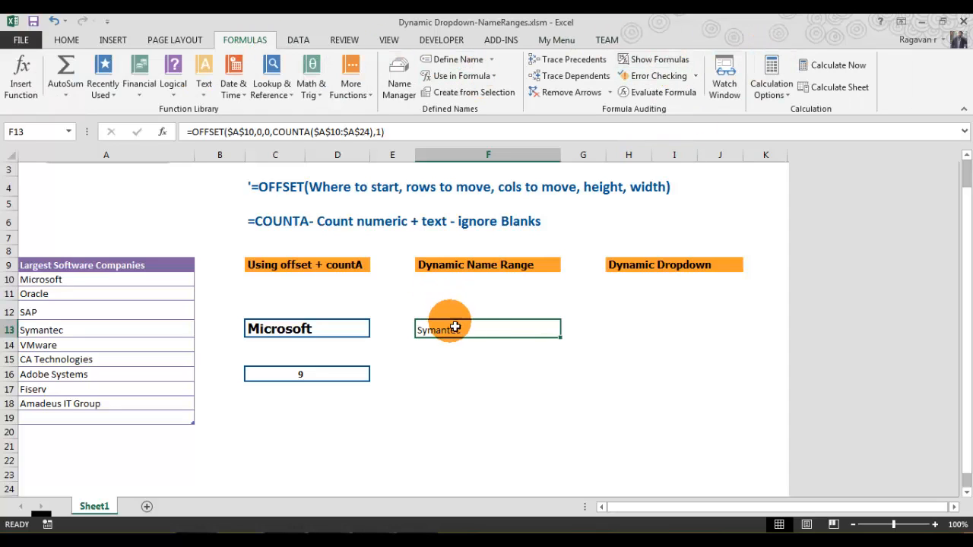
click(429, 135)
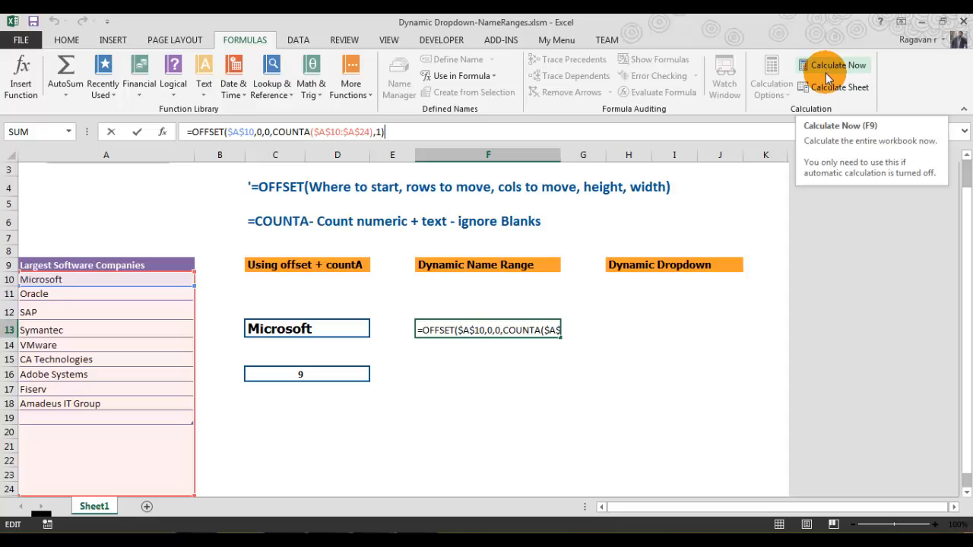
key(F9)
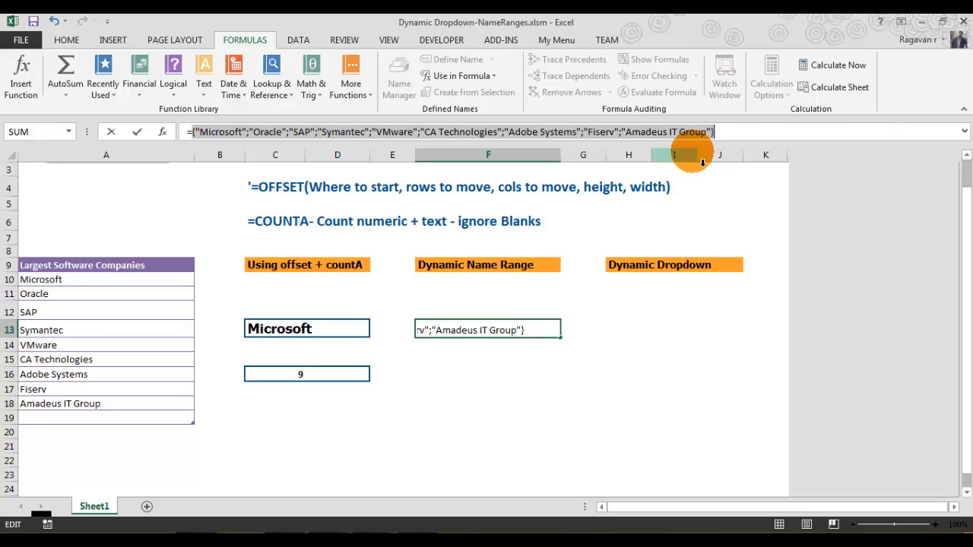
key(Escape)
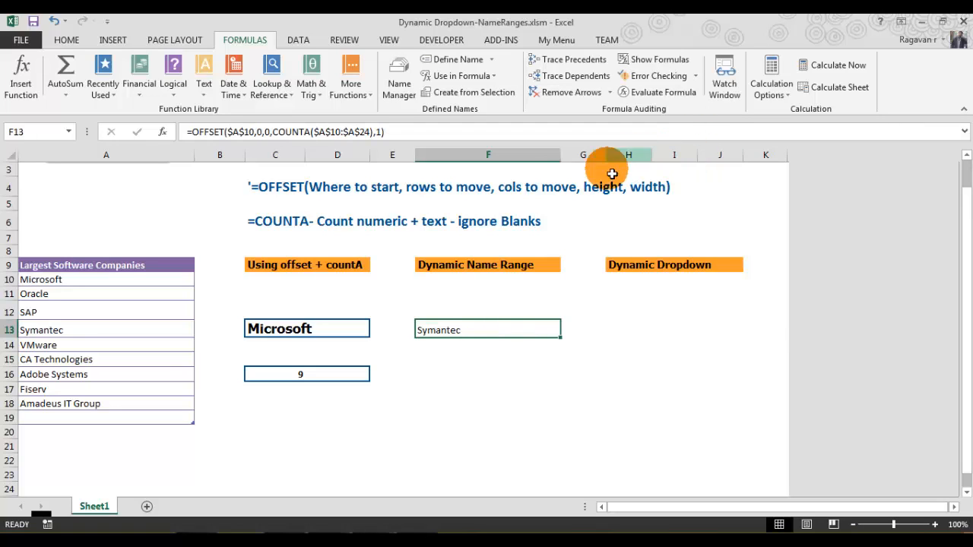
- Add Intuit as a new company in A19 below the list
click(95, 418)
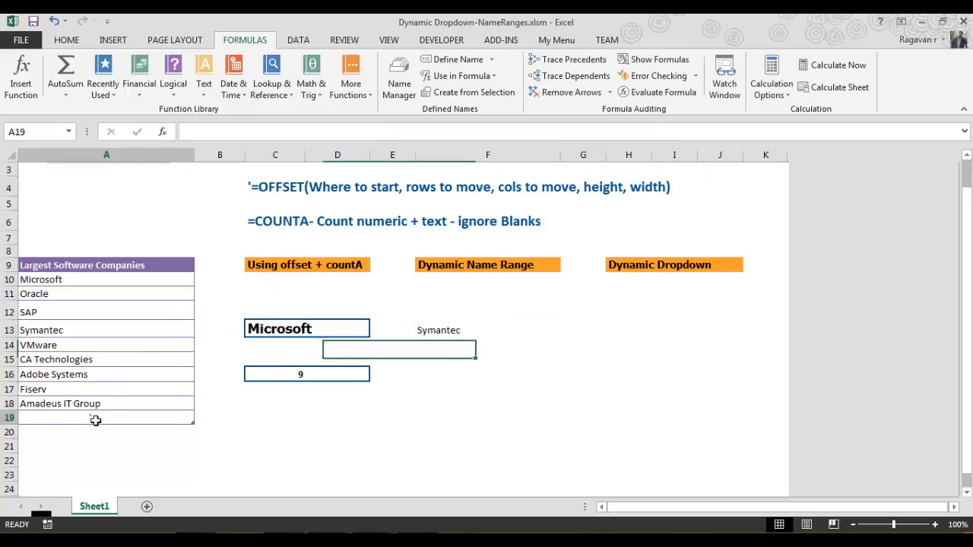
text(In)
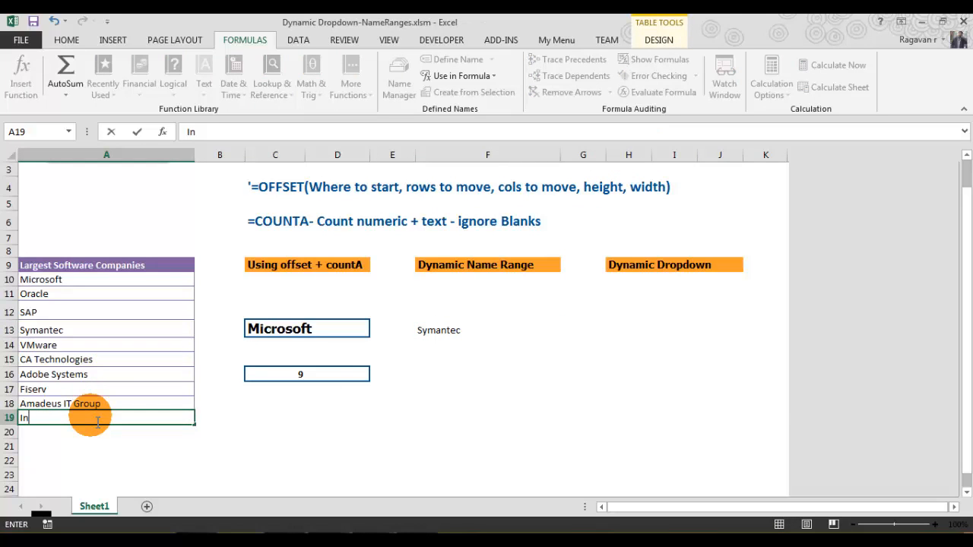
text(tuit)
key(Return)
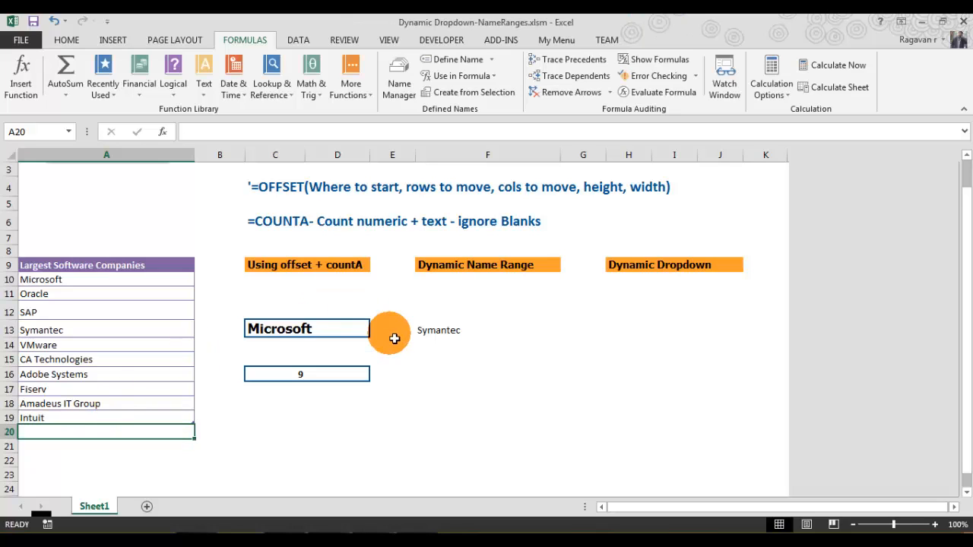
- Evaluate F13's formula again to check whether the new company is included, then cancel
click(434, 335)
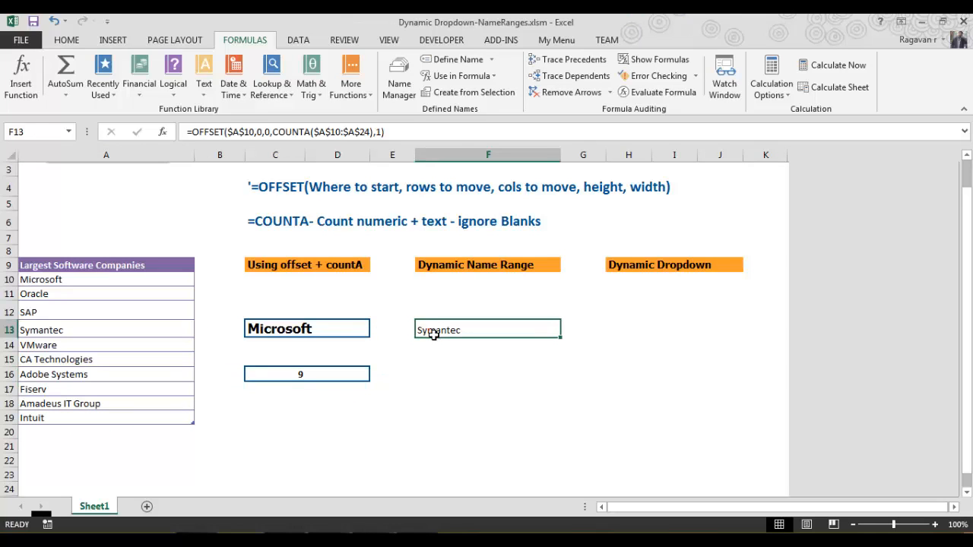
click(422, 133)
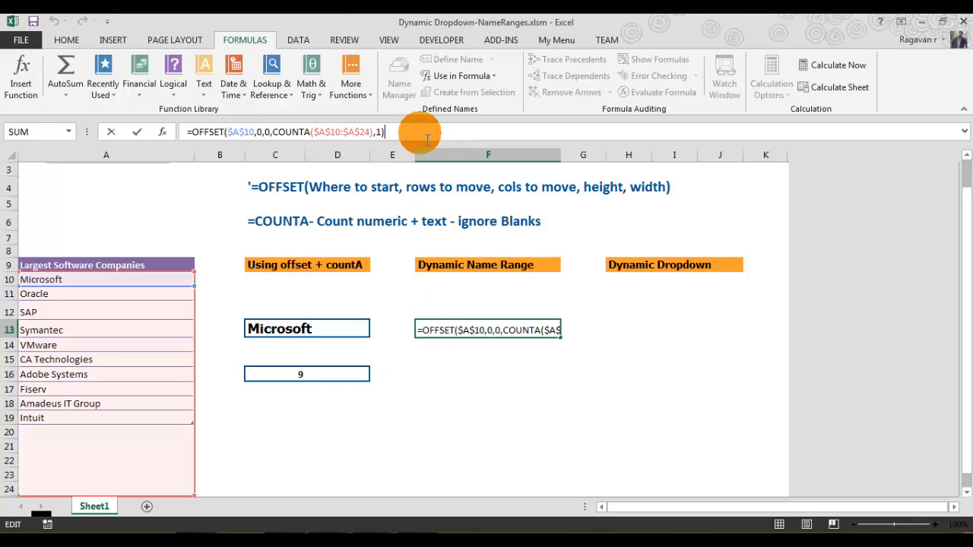
click(826, 70)
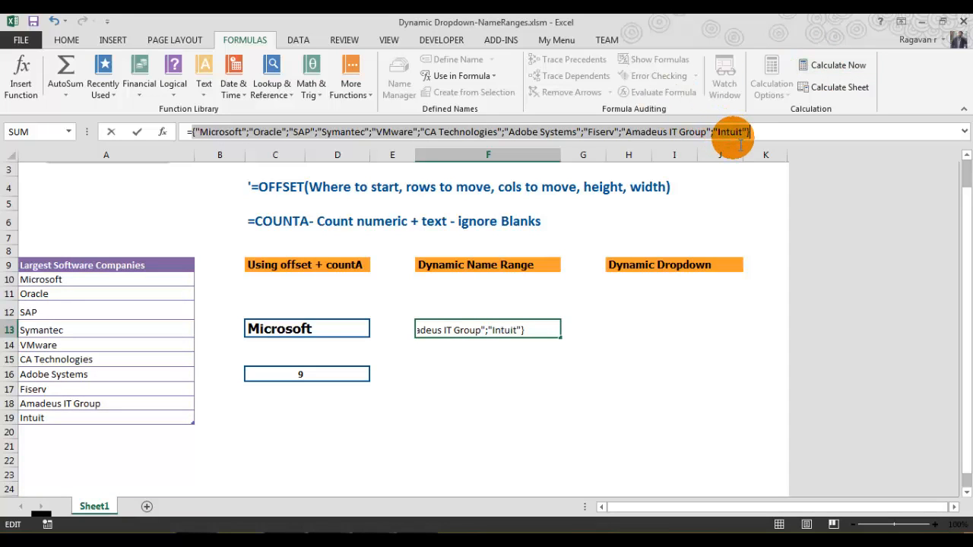
key(Escape)
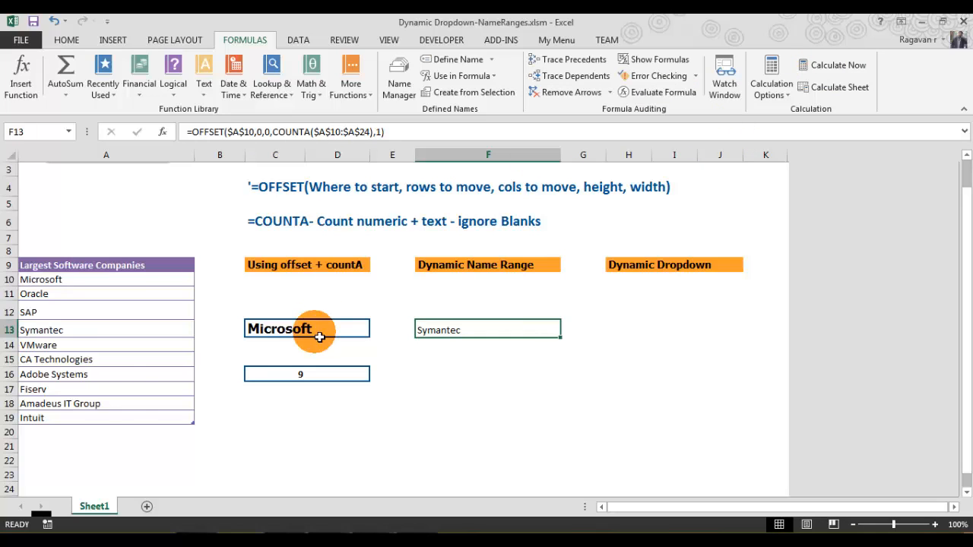
- Add Goolge as another company in A20
click(86, 433)
click(85, 434)
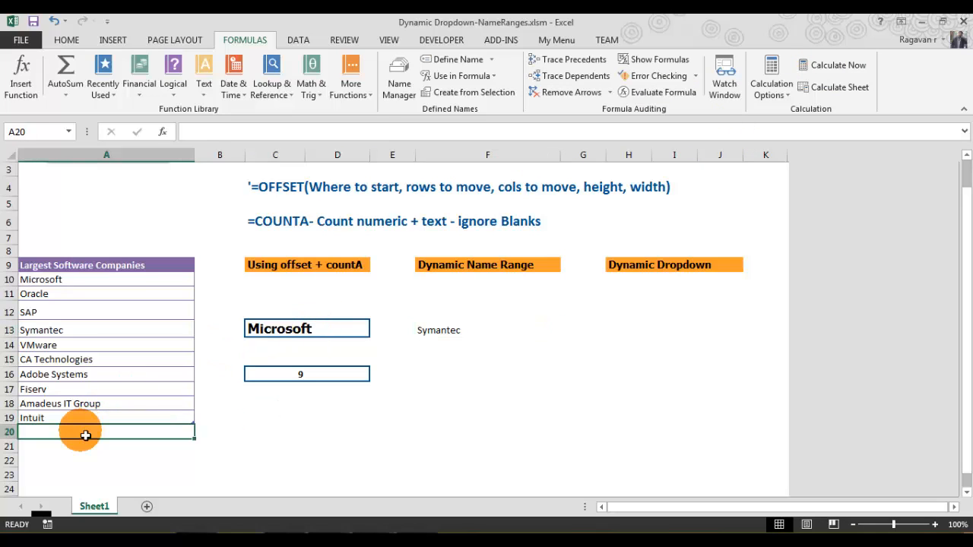
text(go)
key(BackSpace)
key(BackSpace)
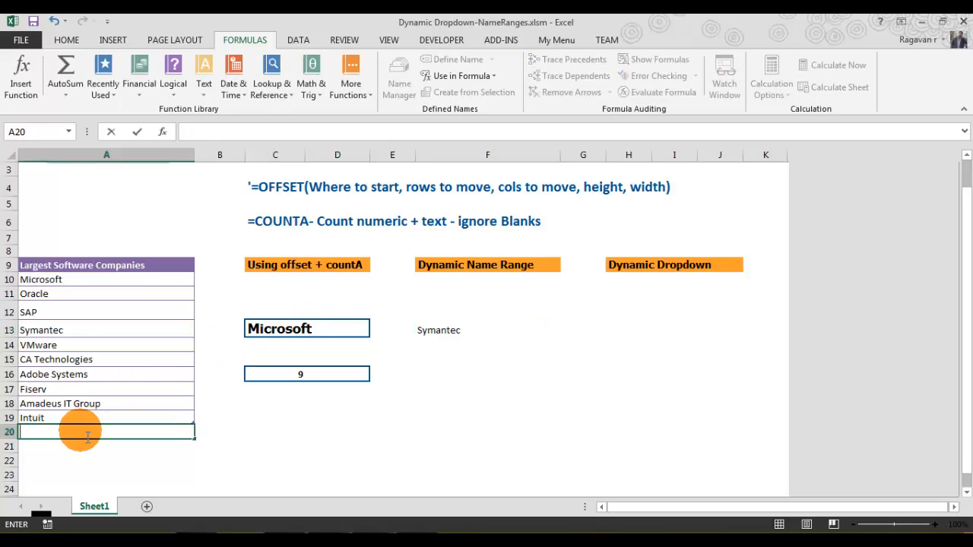
text(Goolge)
key(Return)
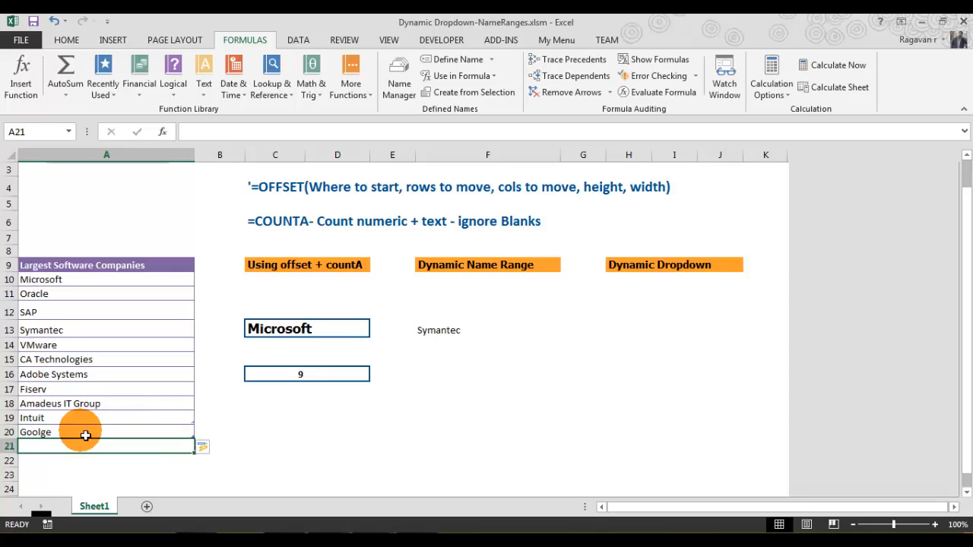
- Evaluate the F13 formula and commit the evaluated values into the cell
click(450, 334)
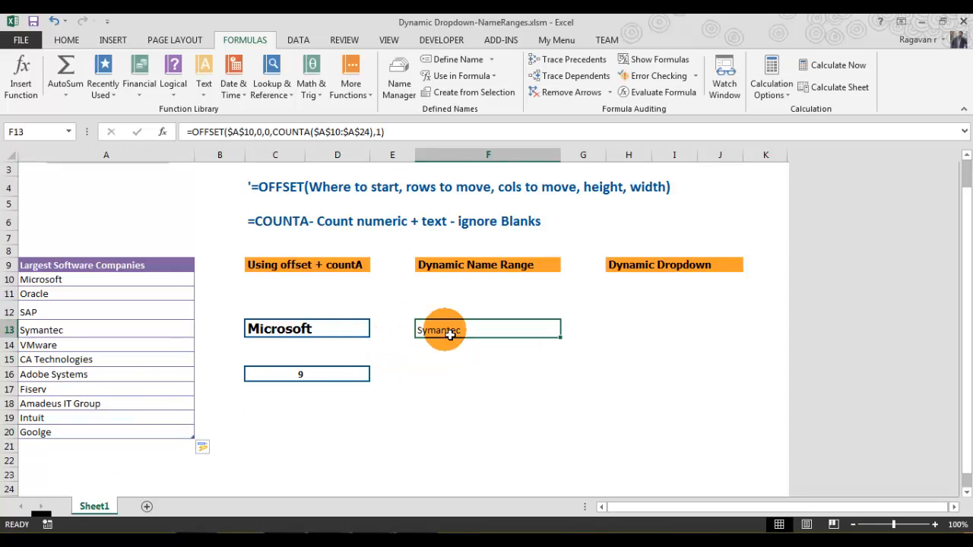
click(413, 135)
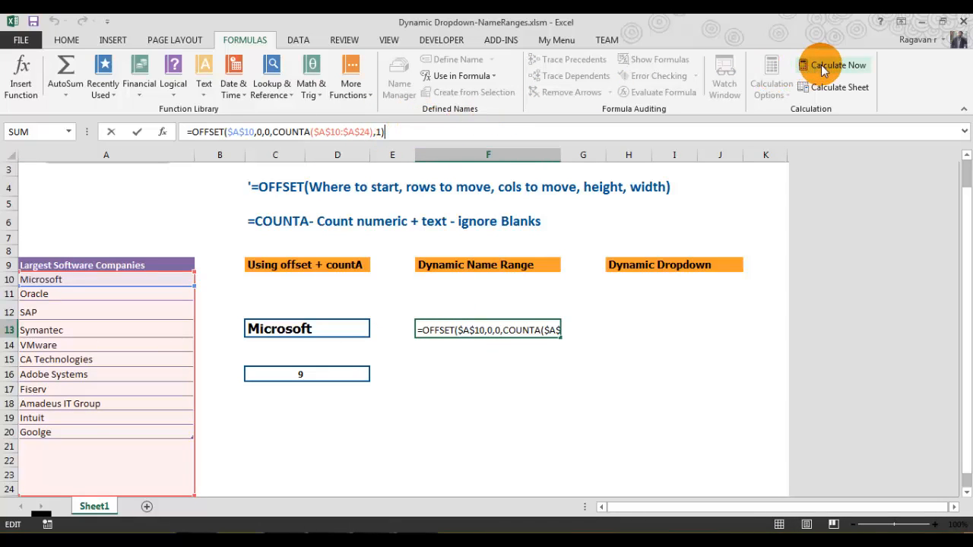
key(F9)
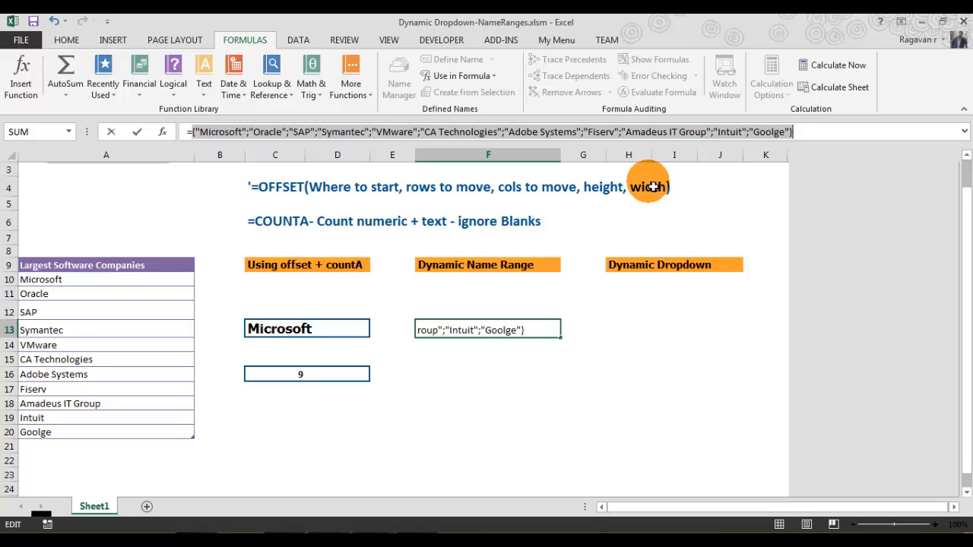
key(Return)
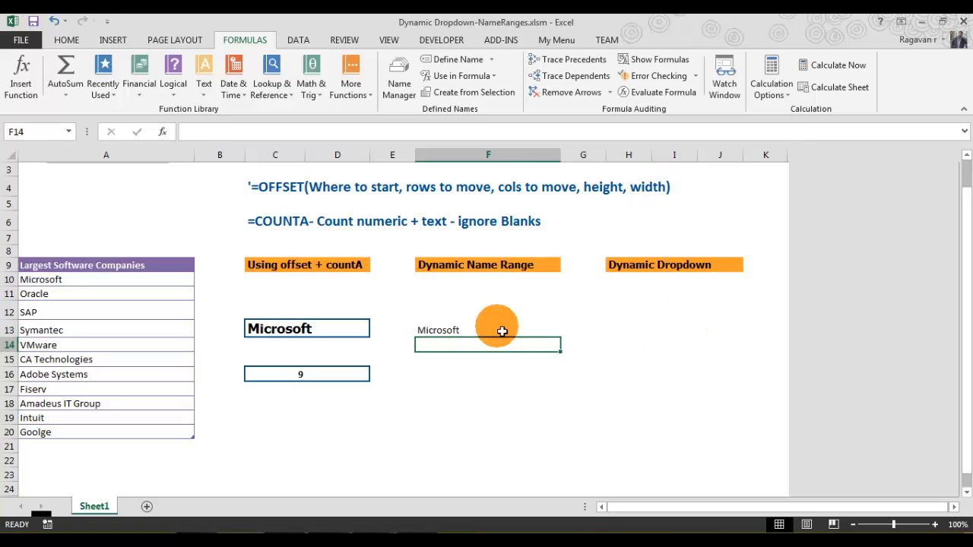
- Undo the replacement of F13's formula with constant values
click(458, 333)
click(457, 337)
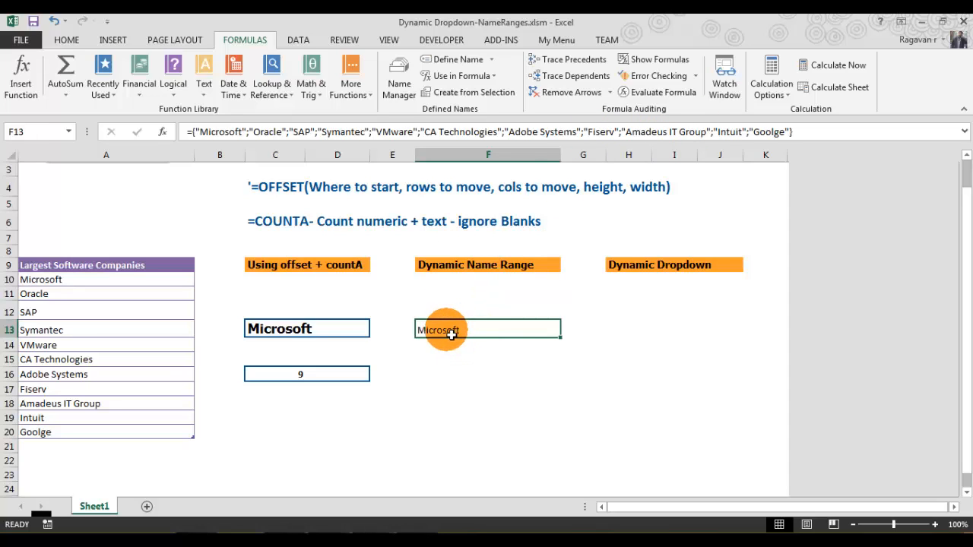
click(833, 68)
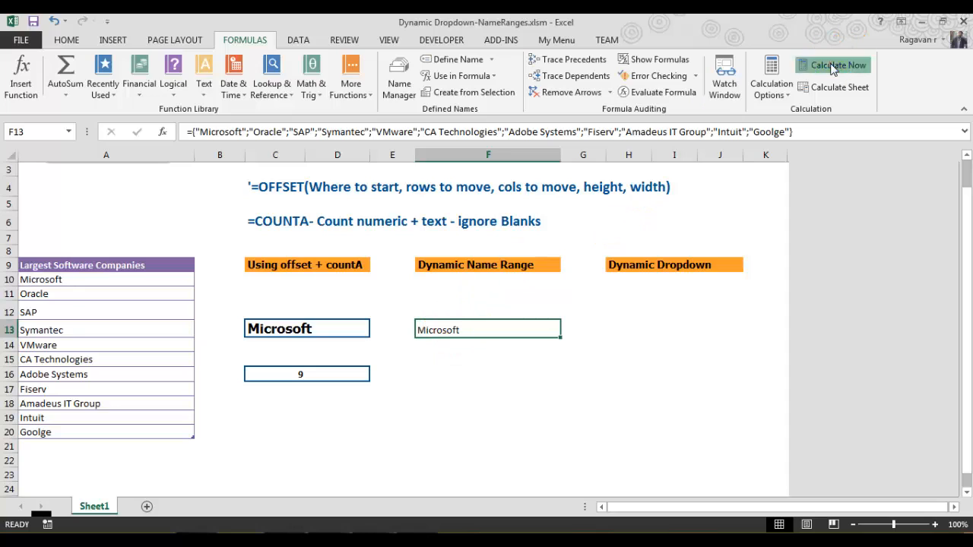
click(53, 25)
click(52, 24)
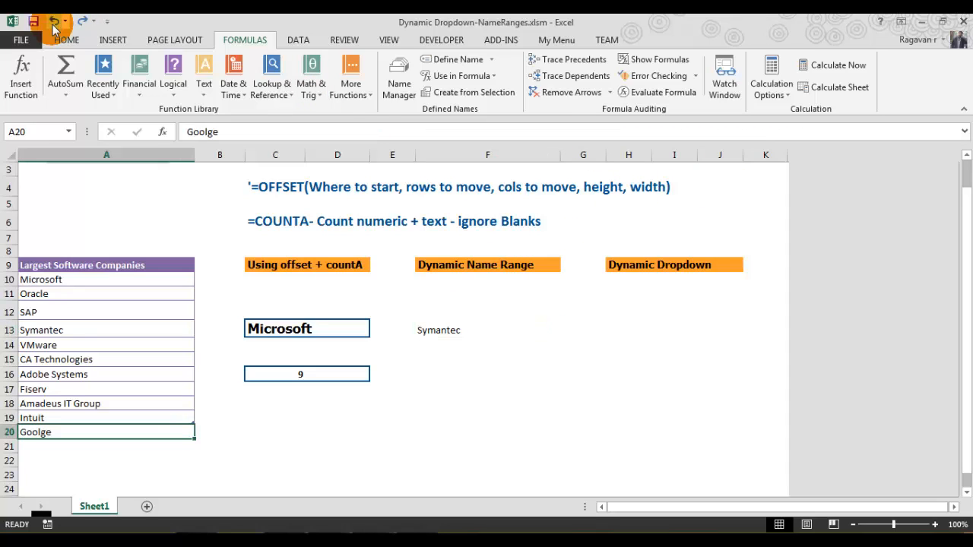
- Re-evaluate the restored F13 formula to inspect the full company list, then cancel
click(448, 332)
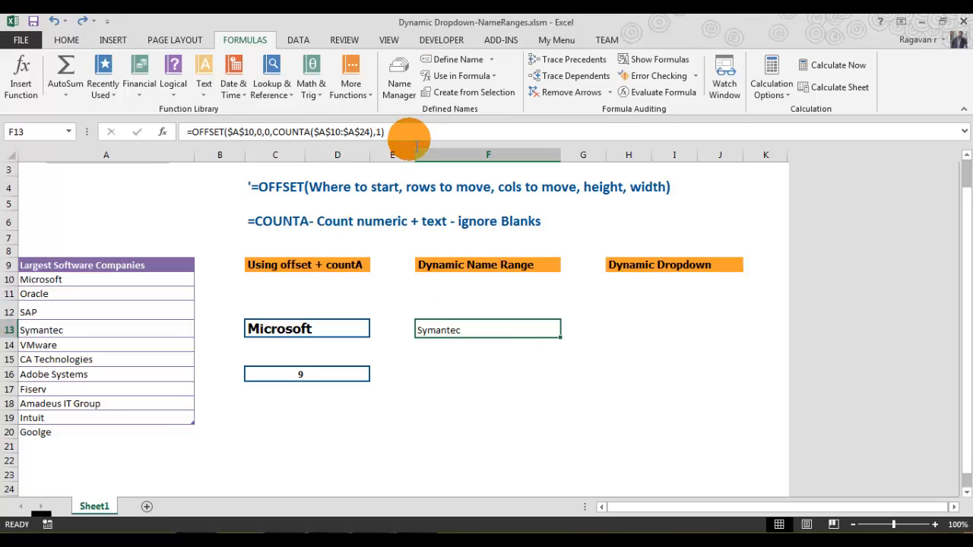
click(416, 132)
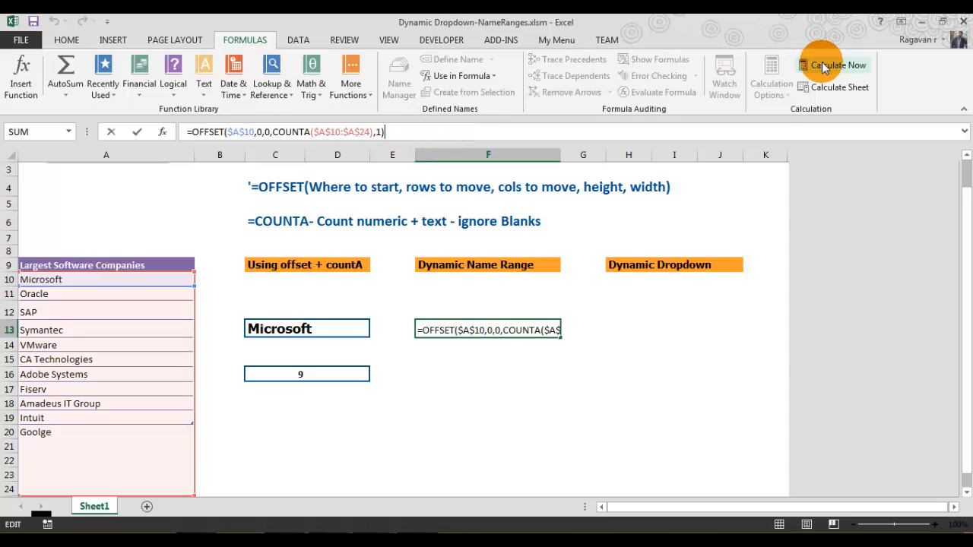
key(F9)
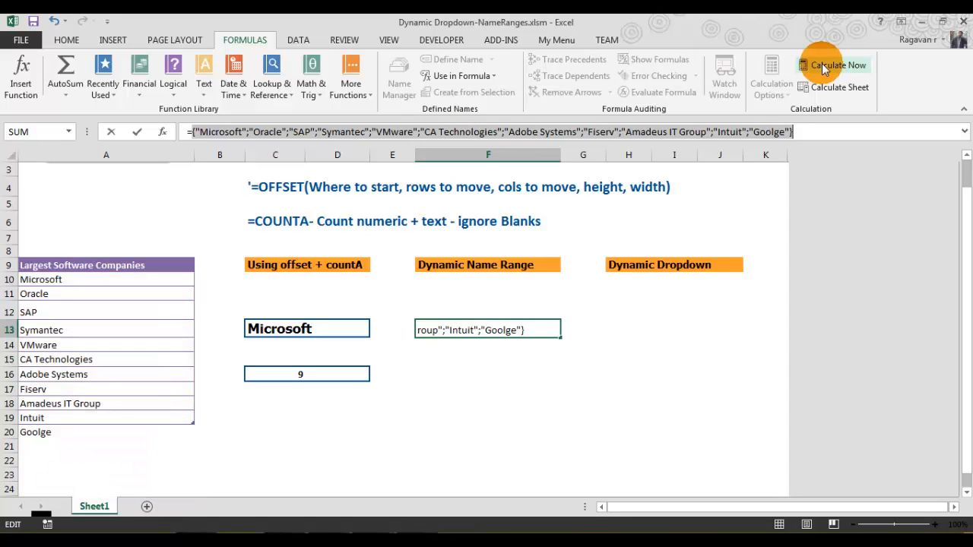
key(Escape)
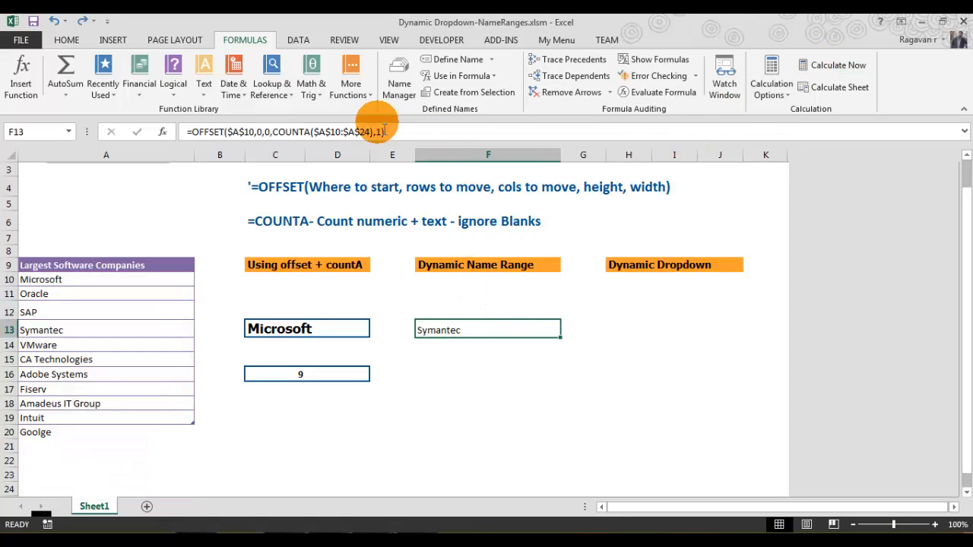
- Copy the OFFSET/COUNTA formula text from F13 without changing the cell
drag(384, 131, 176, 129)
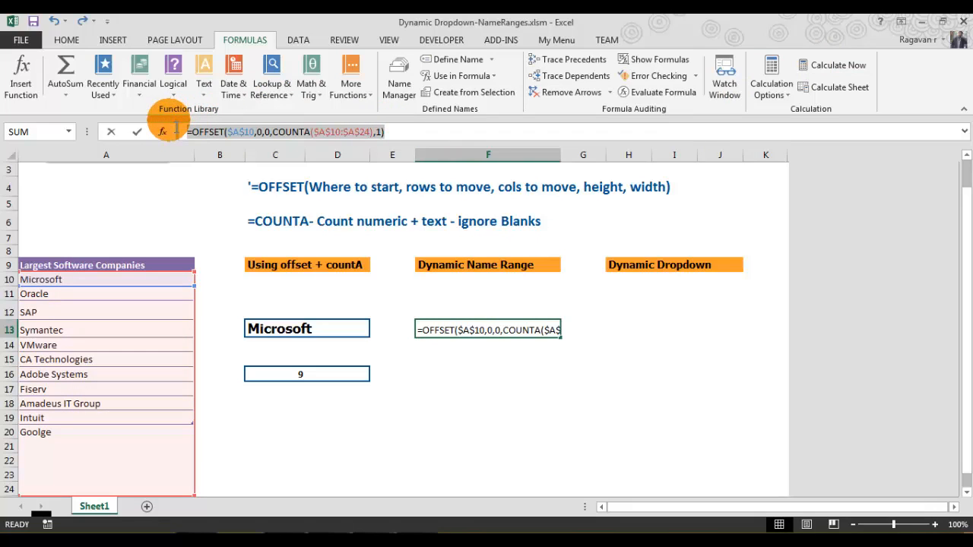
key(ctrl+c)
key(Escape)
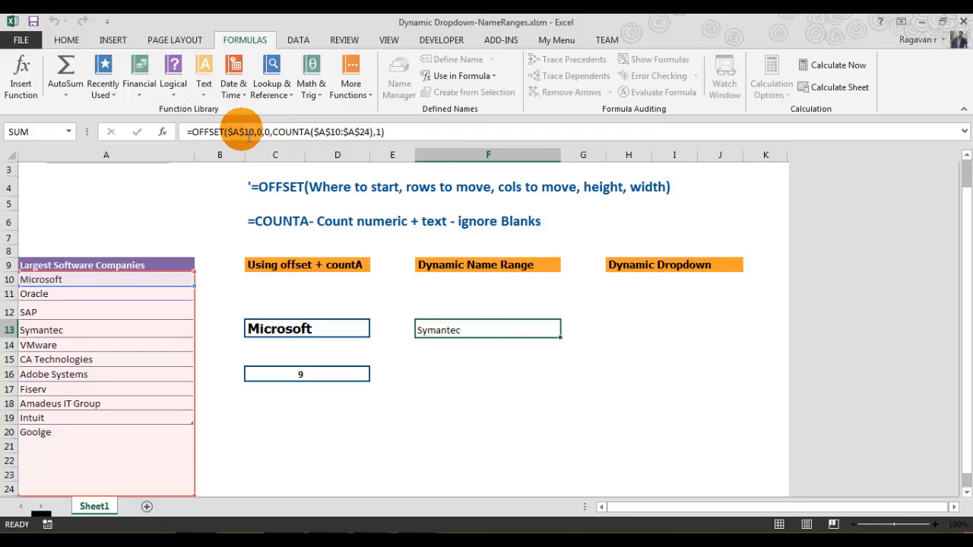
key(Escape)
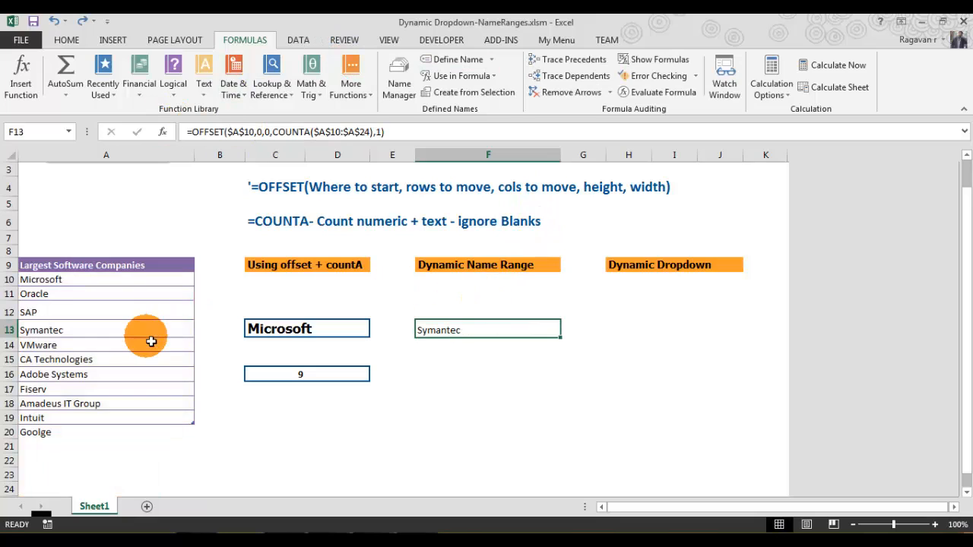
- Define a workbook-scoped name SoftwareCompanies that refers to the pasted OFFSET/COUNTA formula
click(73, 284)
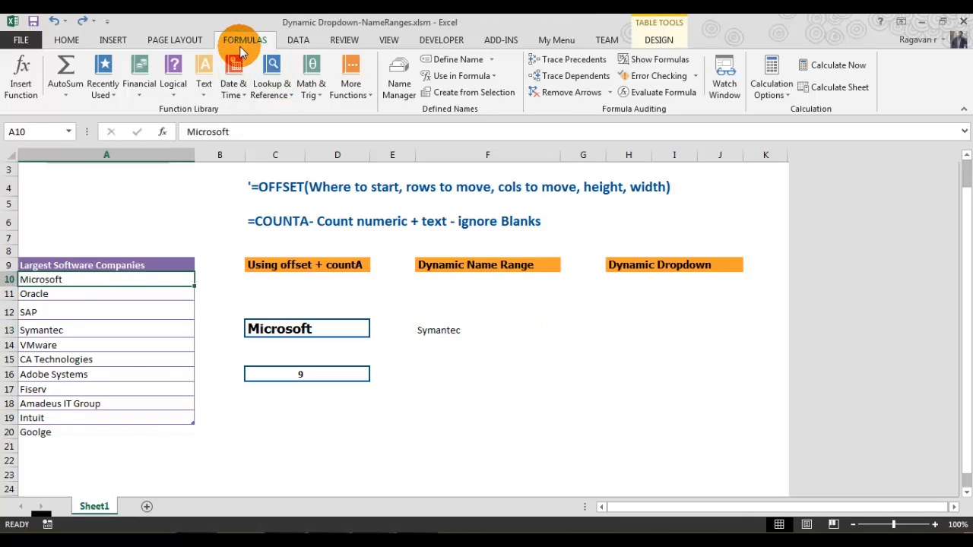
click(450, 61)
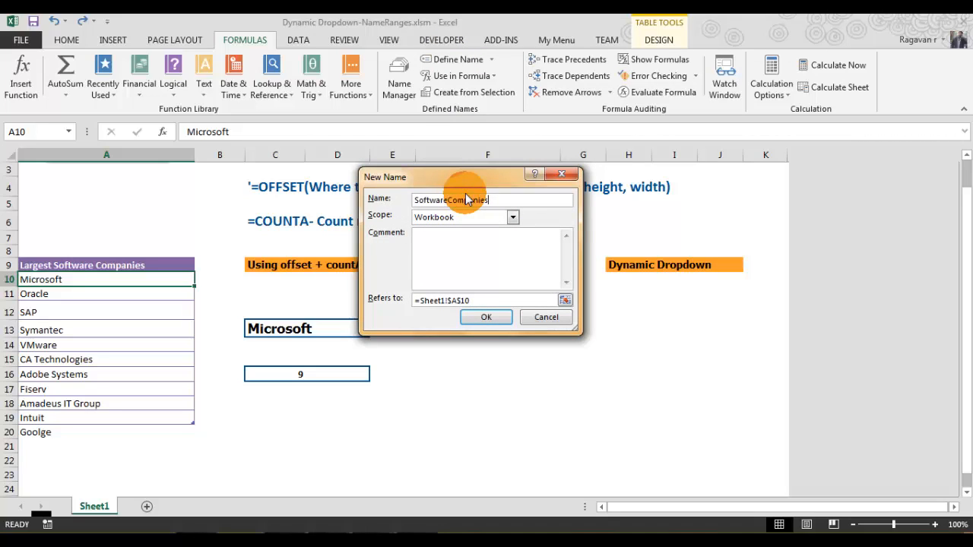
key(Tab)
key(Tab)
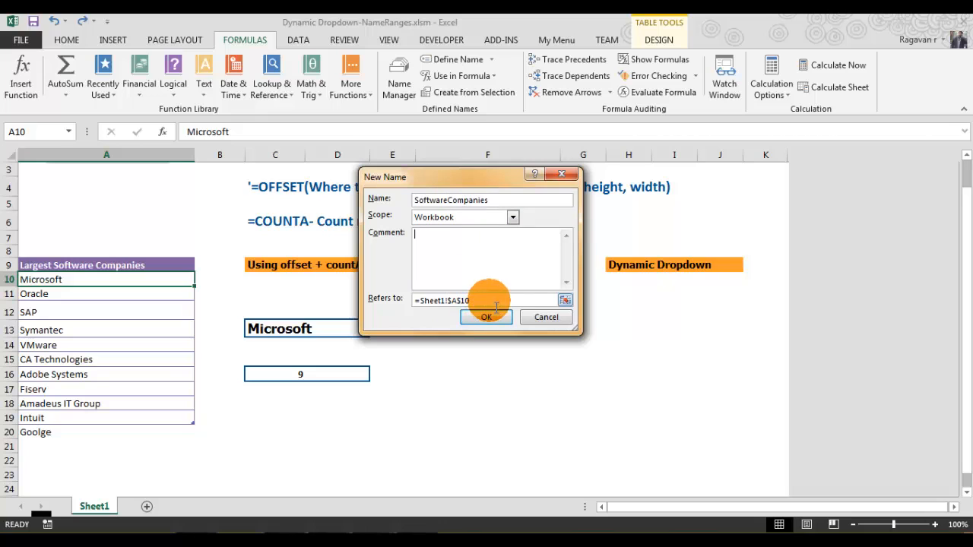
key(Tab)
key(ctrl+v)
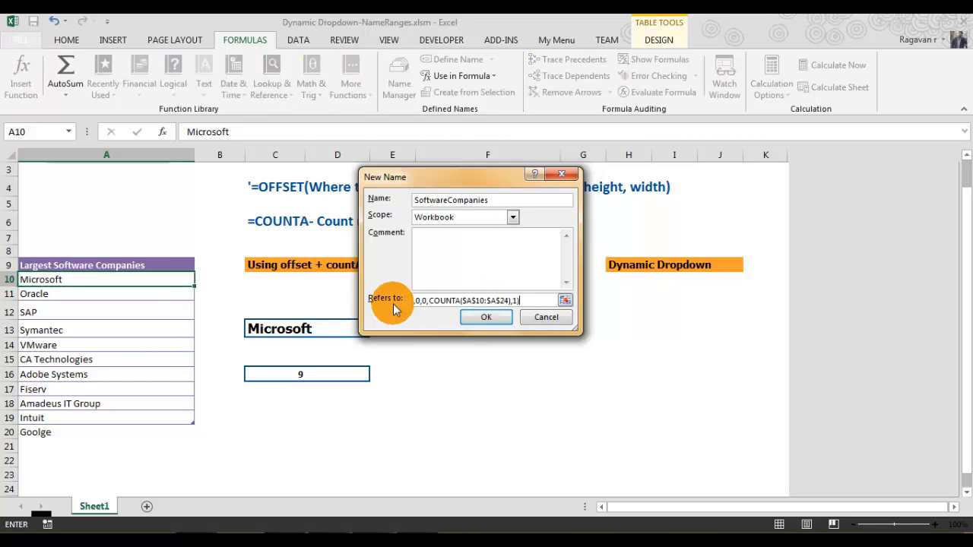
click(490, 316)
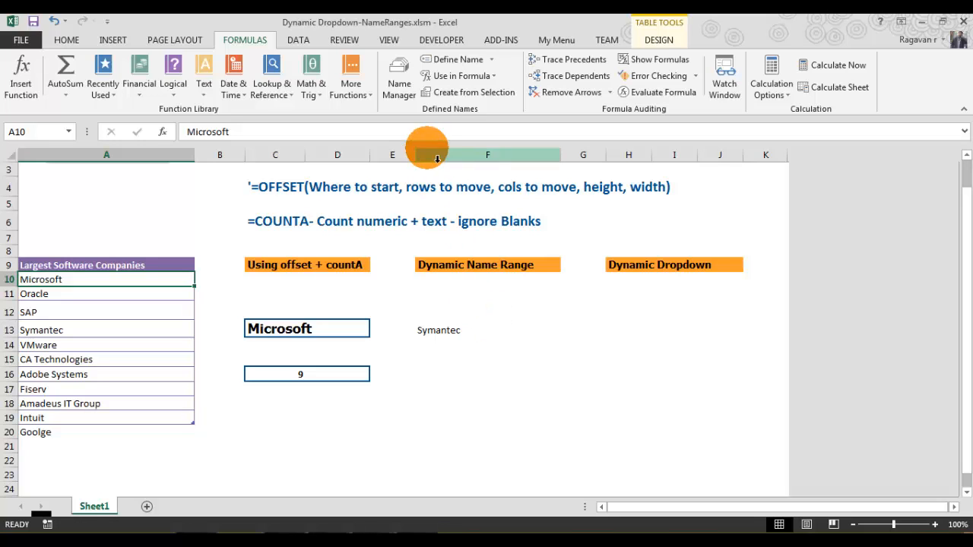
- Inspect the range covered by the SoftwareCompanies name in the Name Manager, then close it
click(400, 72)
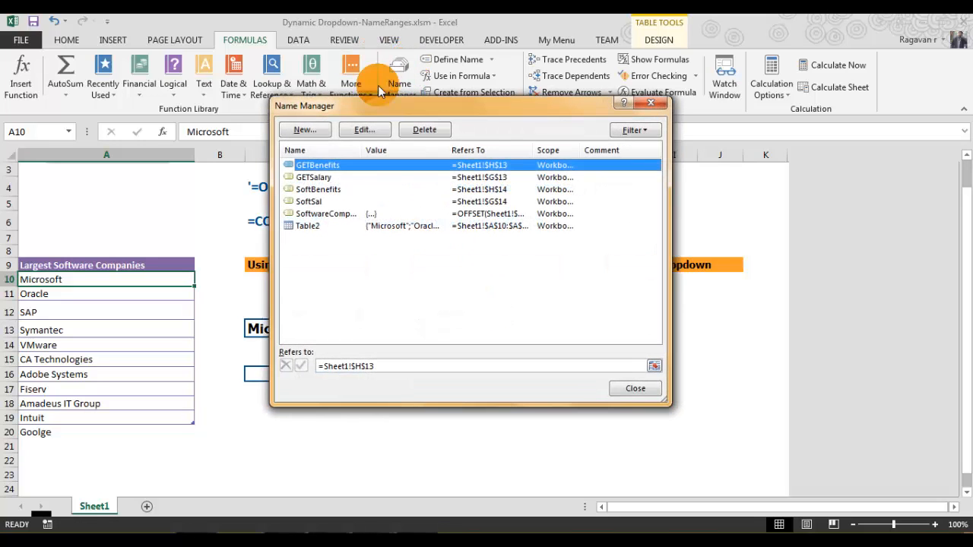
click(327, 214)
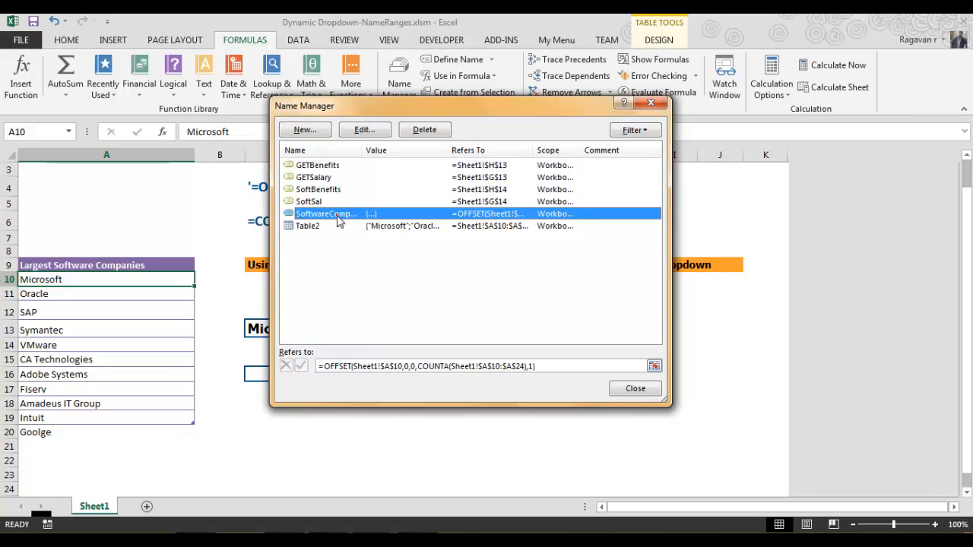
click(567, 374)
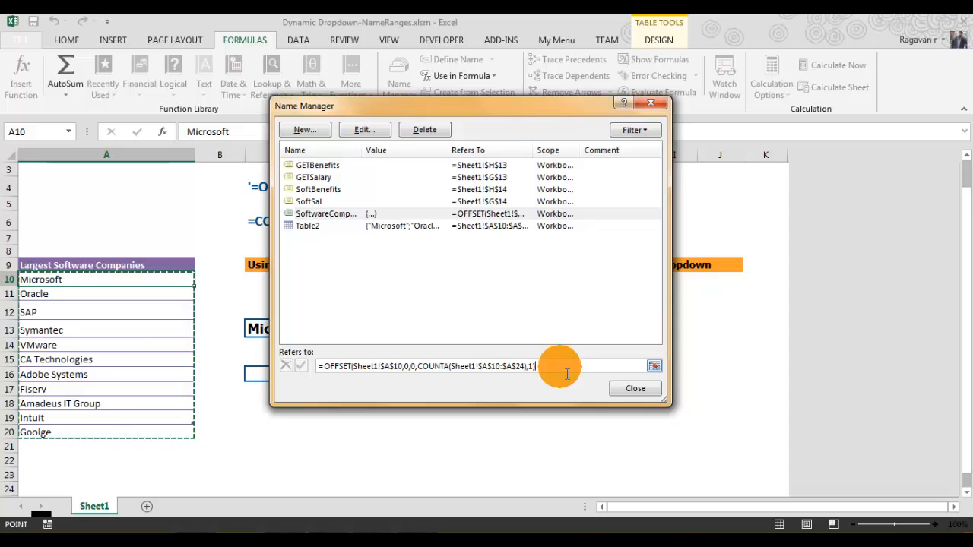
key(Escape)
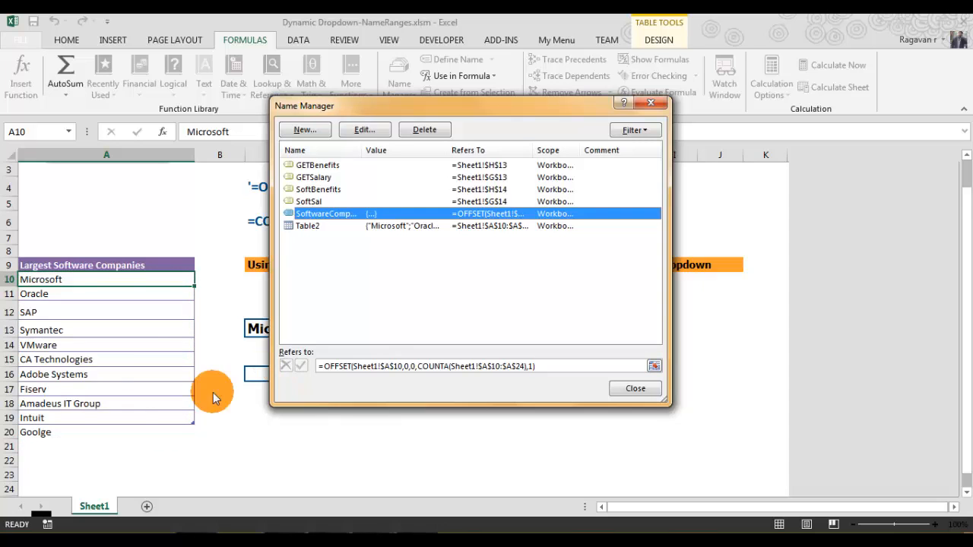
click(631, 386)
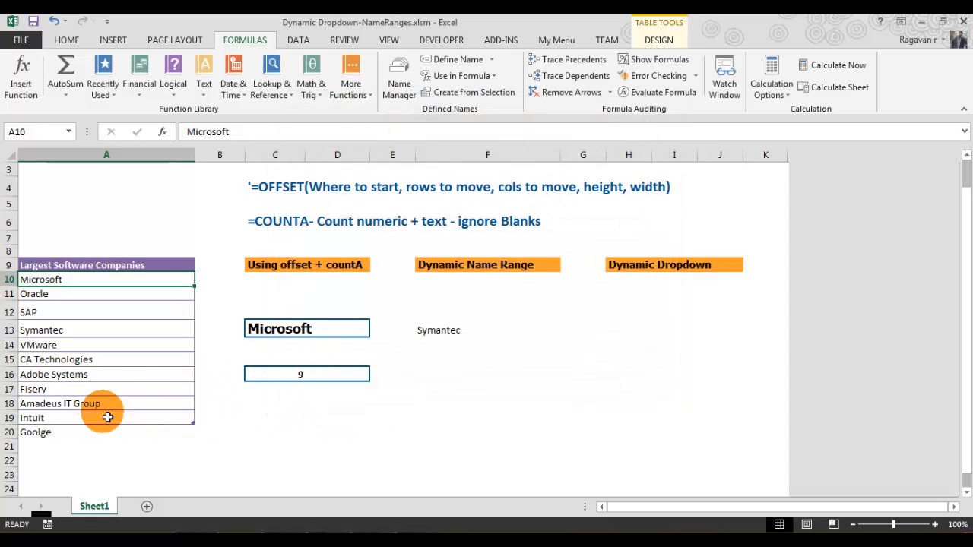
- Add Intel as a new company in A21
click(43, 447)
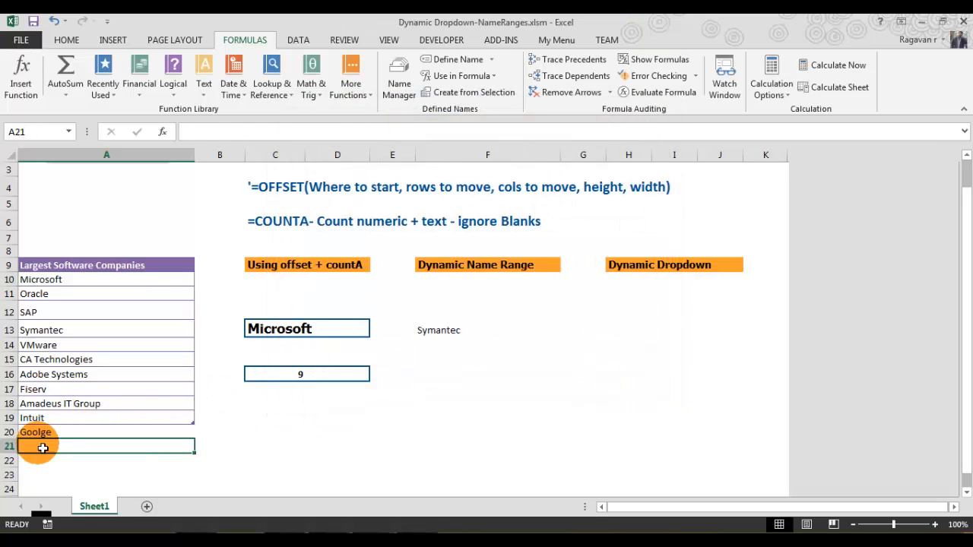
text(Intel)
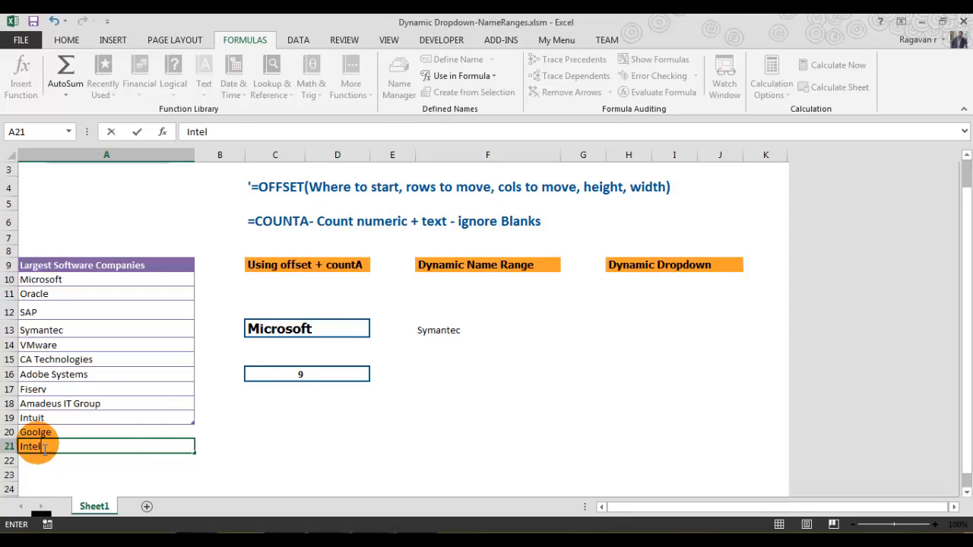
key(Return)
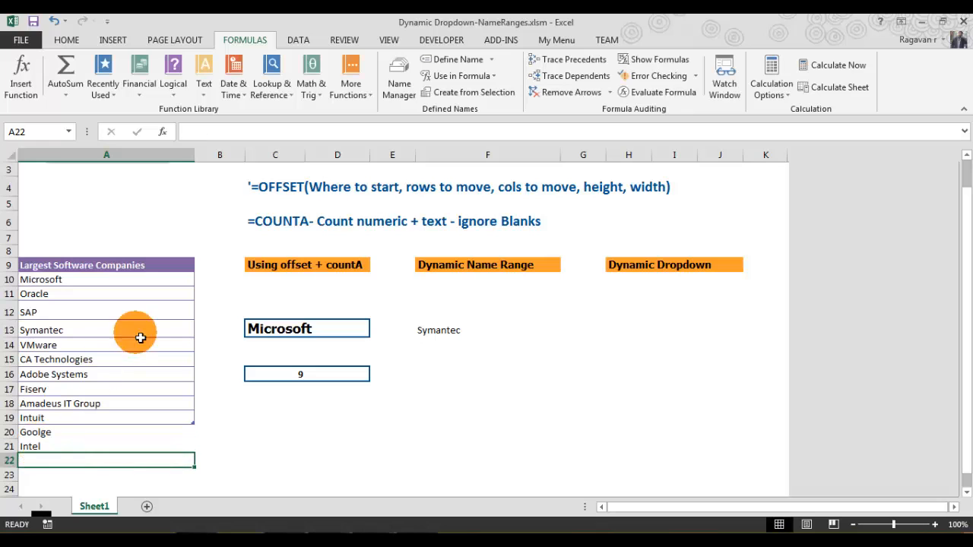
- Re-check the range covered by the SoftwareCompanies name in the Name Manager, then close it
click(402, 76)
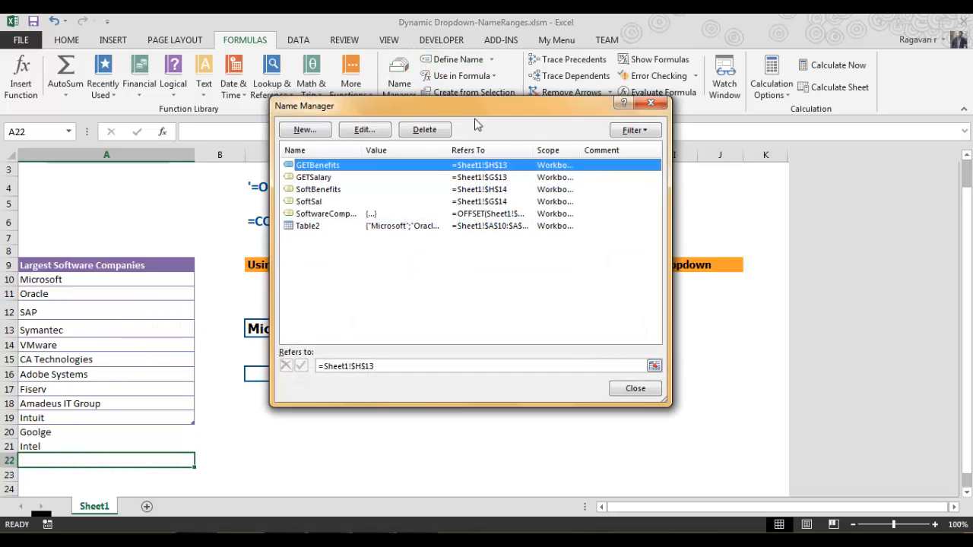
click(340, 216)
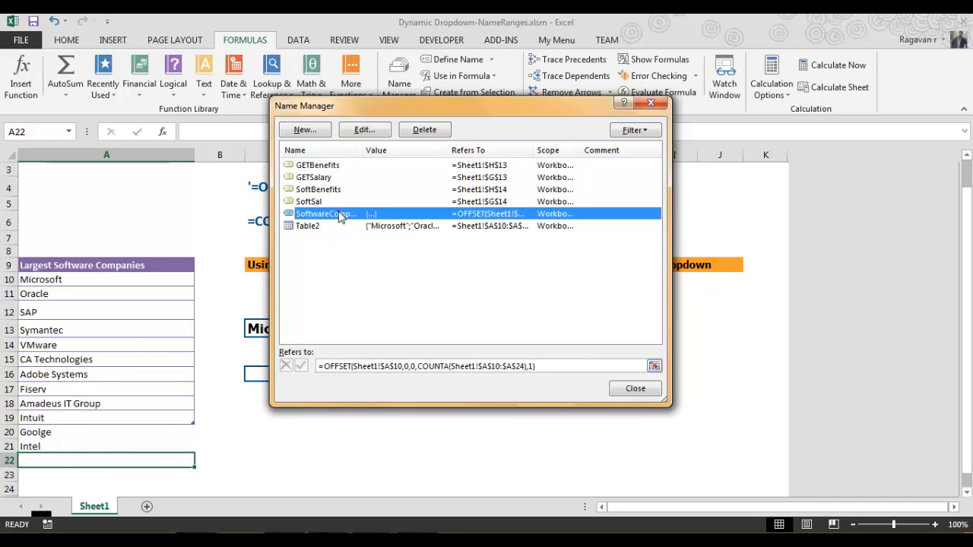
click(559, 369)
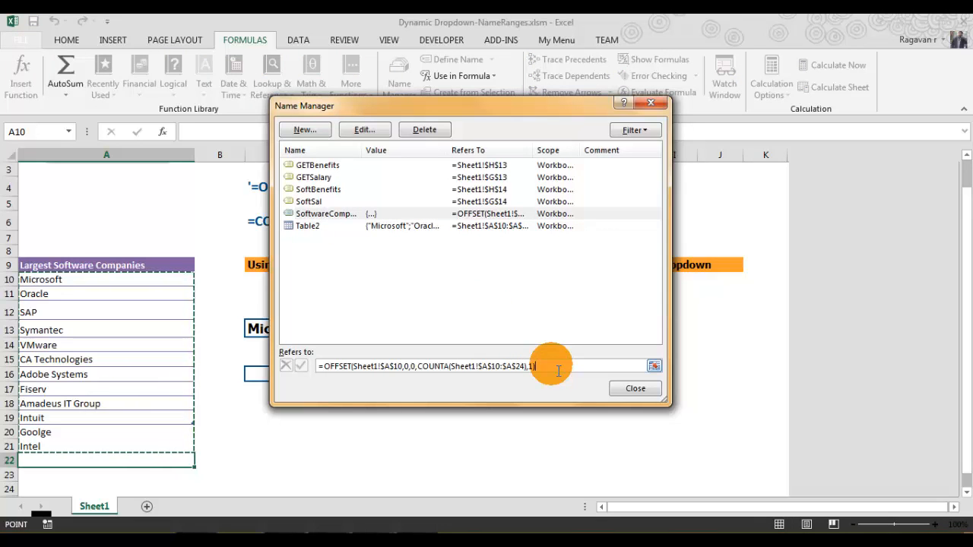
key(Escape)
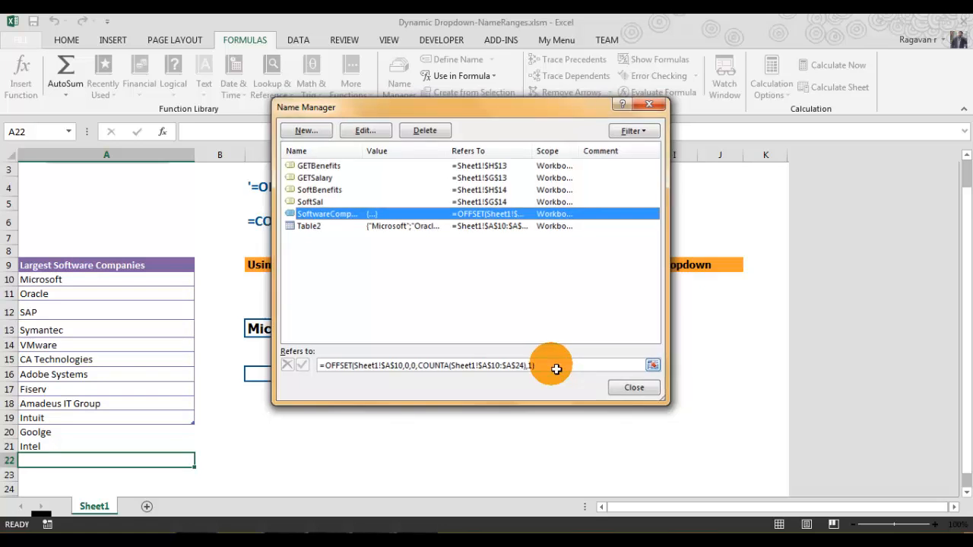
key(Escape)
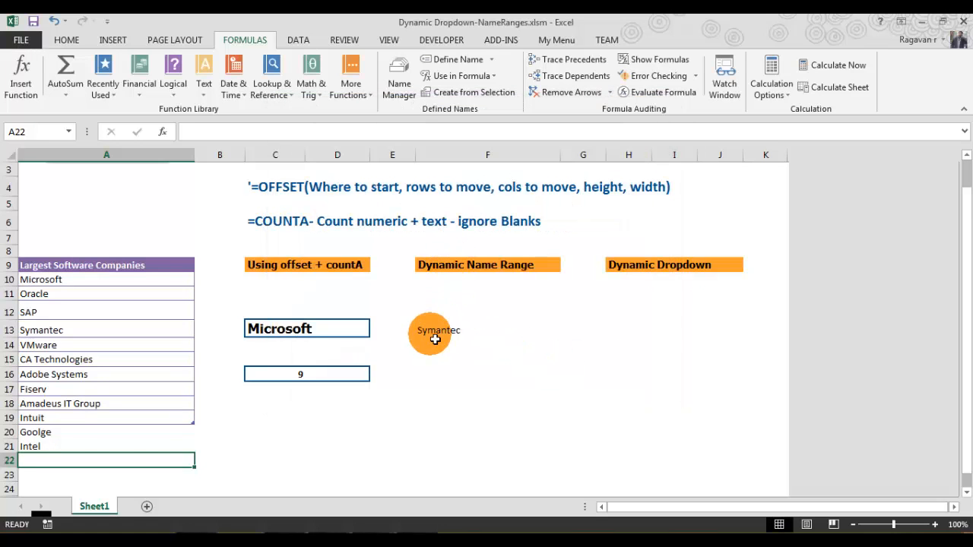
- Re-enter the existing OFFSET formula in F13 without editing it
click(655, 325)
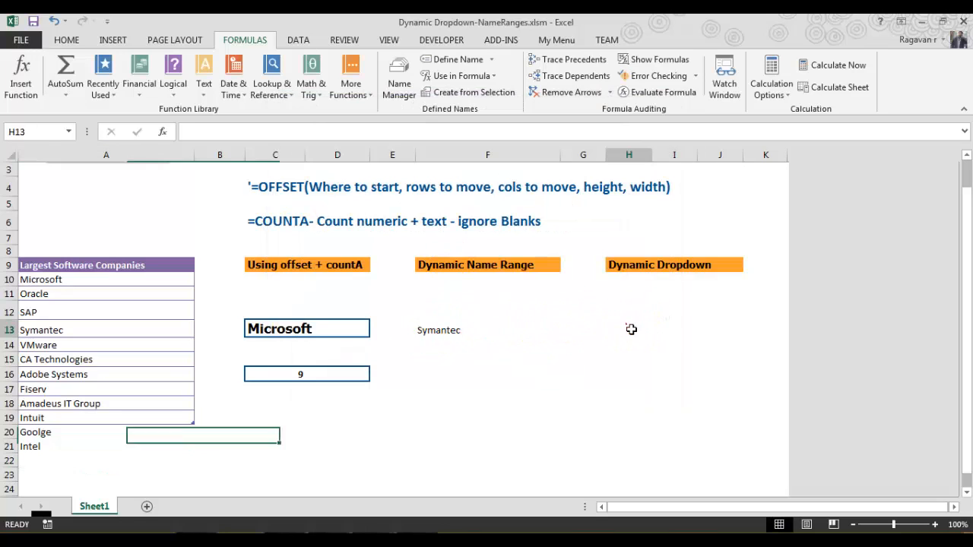
click(438, 332)
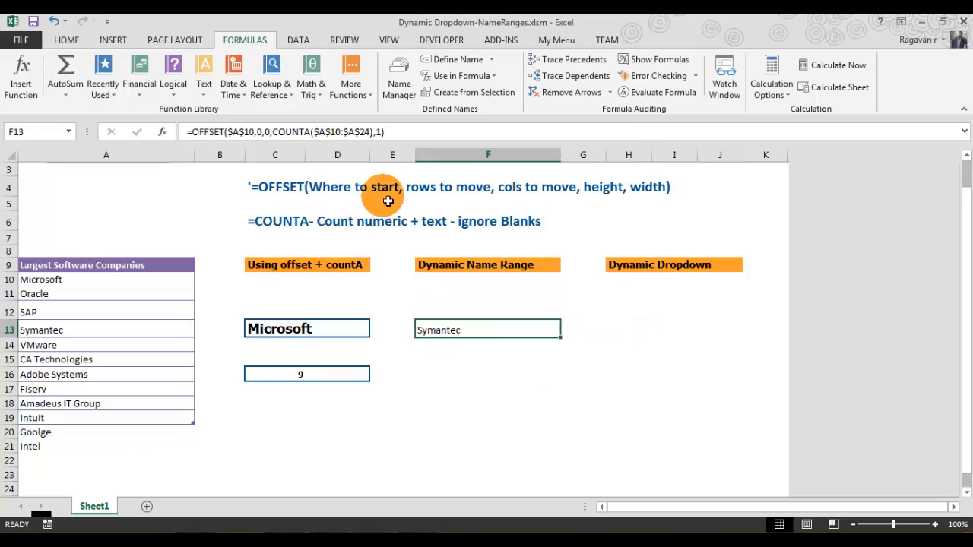
click(402, 132)
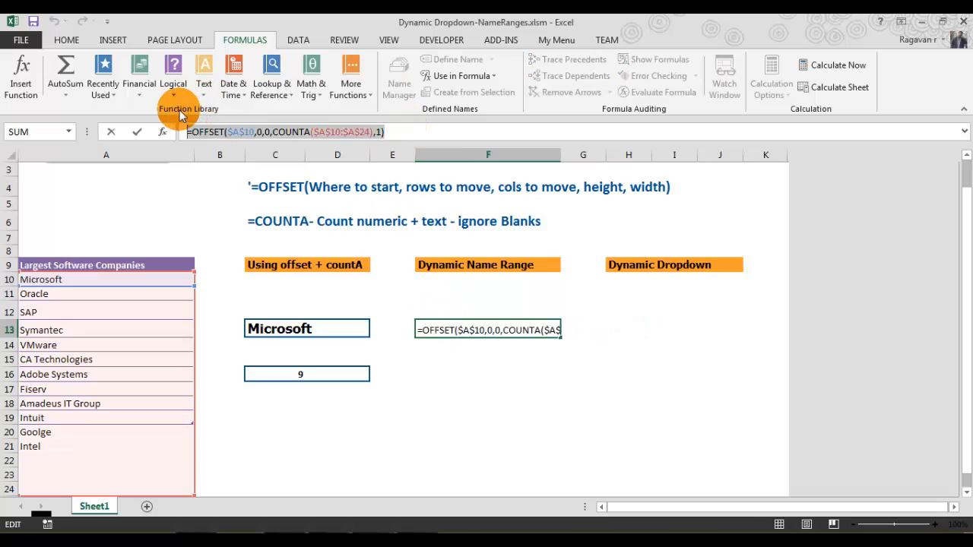
key(End)
key(ctrl+Return)
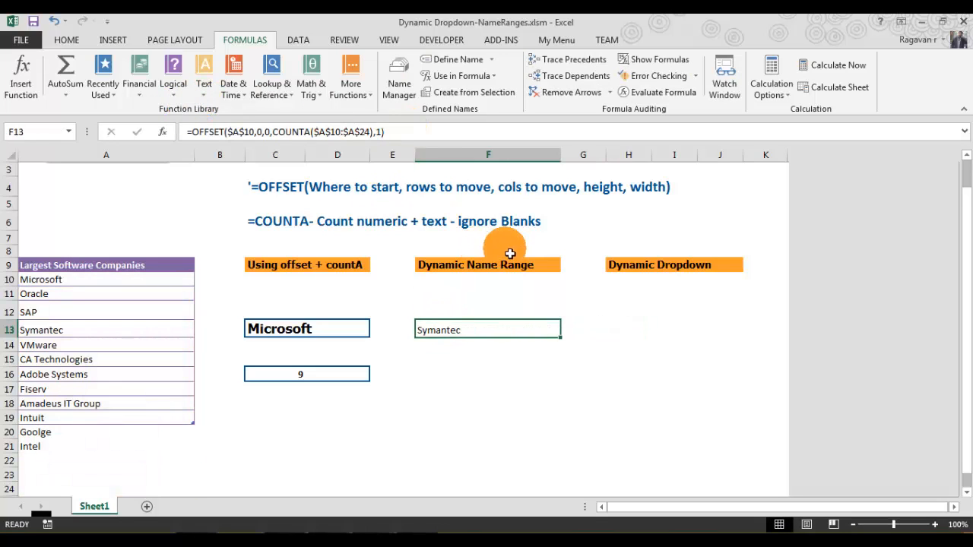
- Apply List data validation to H13 with source =OFFSET($A$10,0,0,COUNTA($A$10:$A$24),1)
click(625, 328)
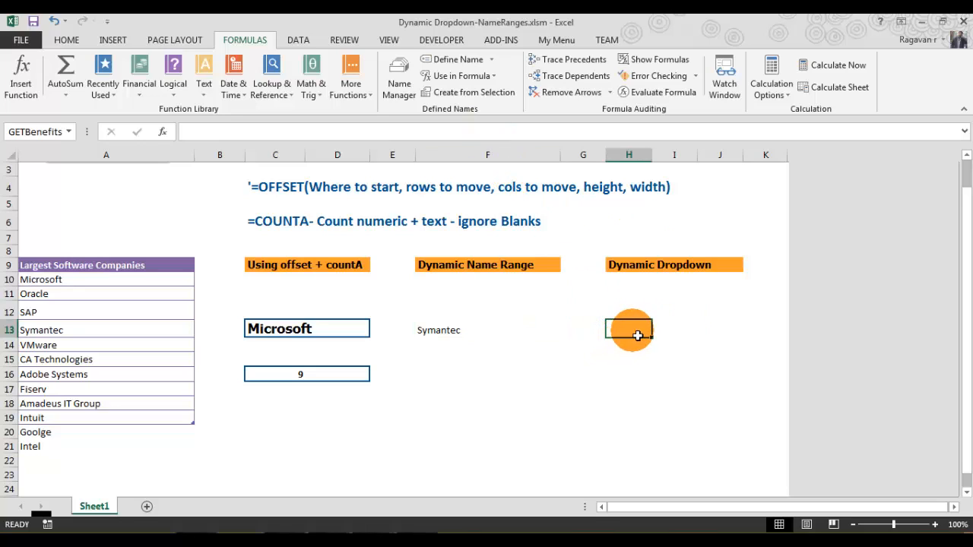
click(297, 42)
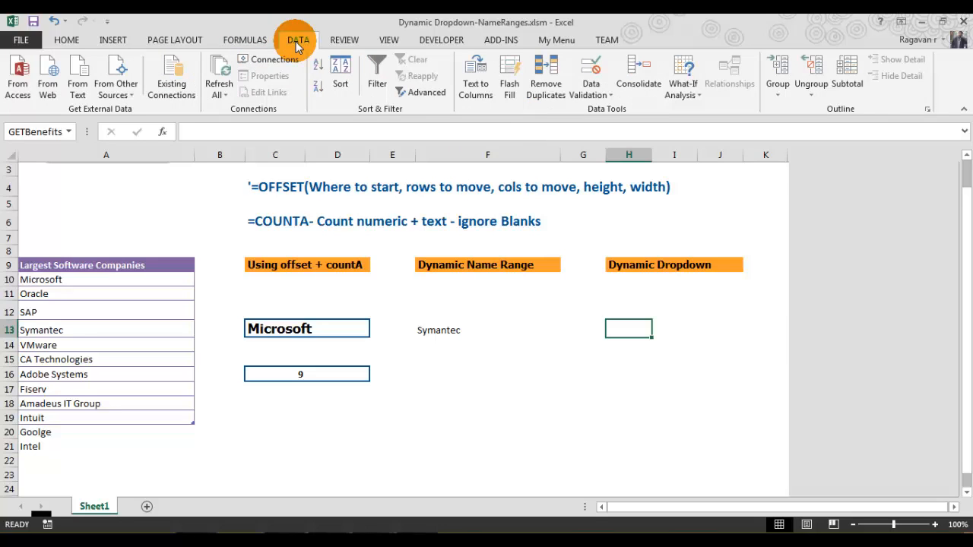
click(590, 72)
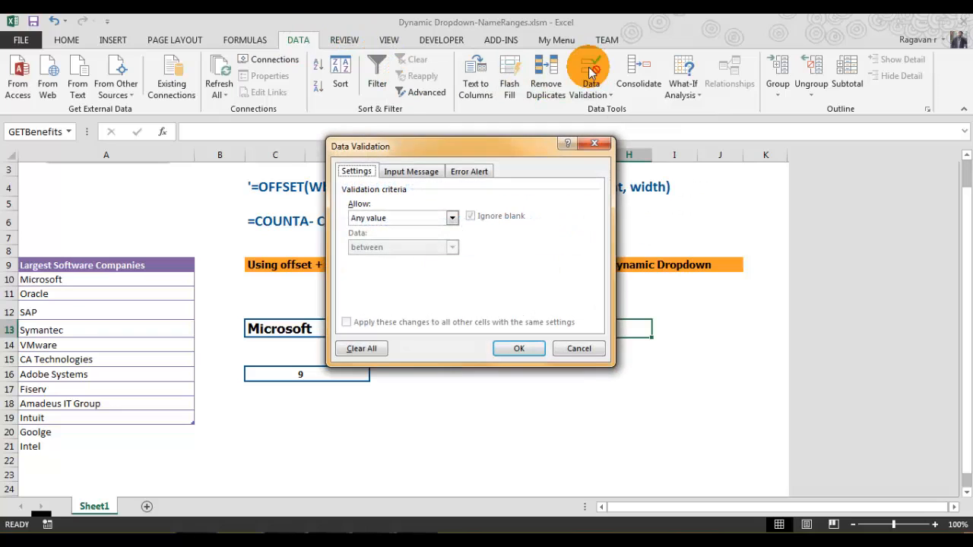
click(368, 218)
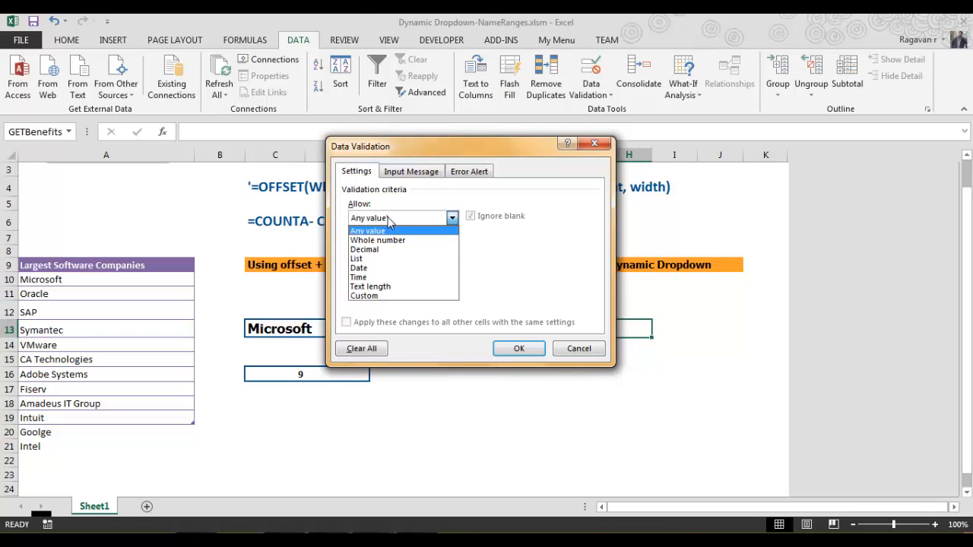
click(380, 259)
click(382, 277)
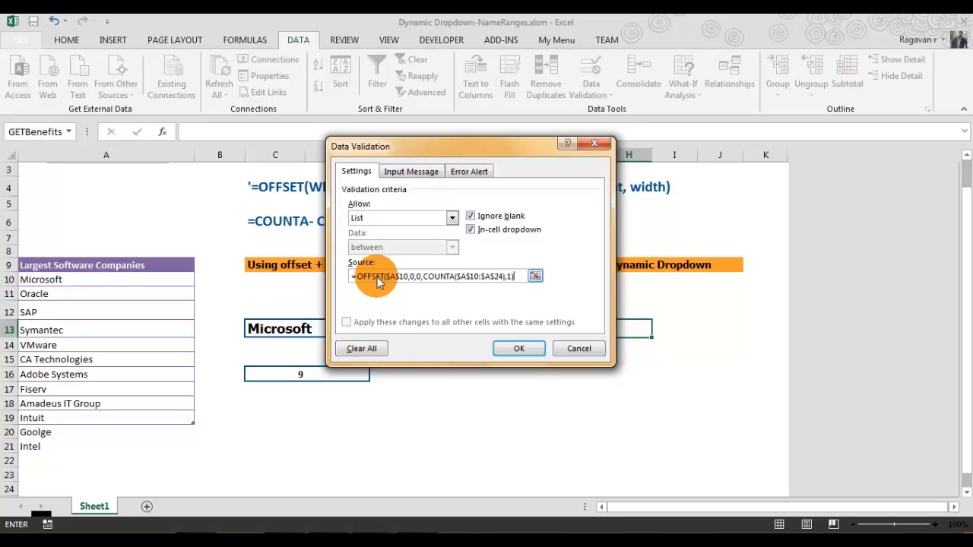
click(517, 348)
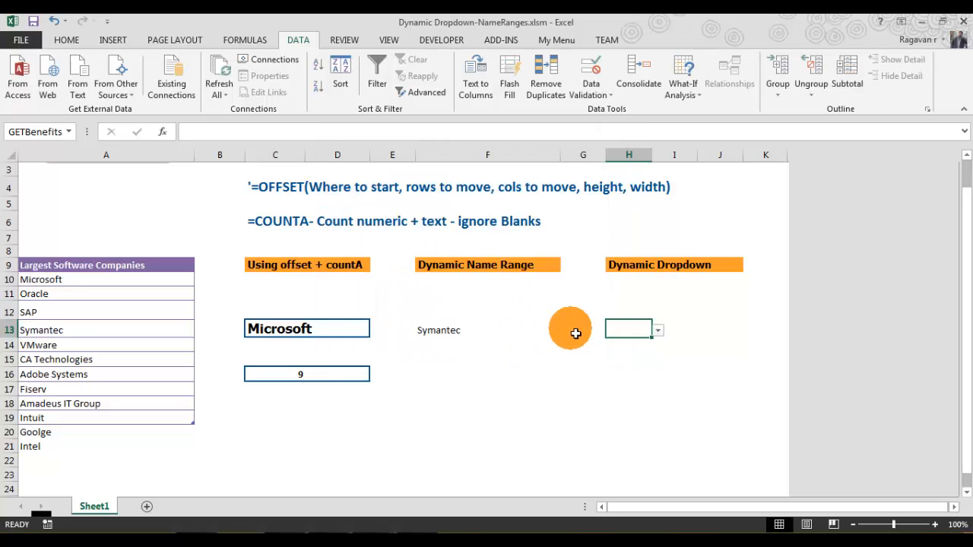
- Open H13's dropdown and scroll through the company entries, then close it
click(658, 332)
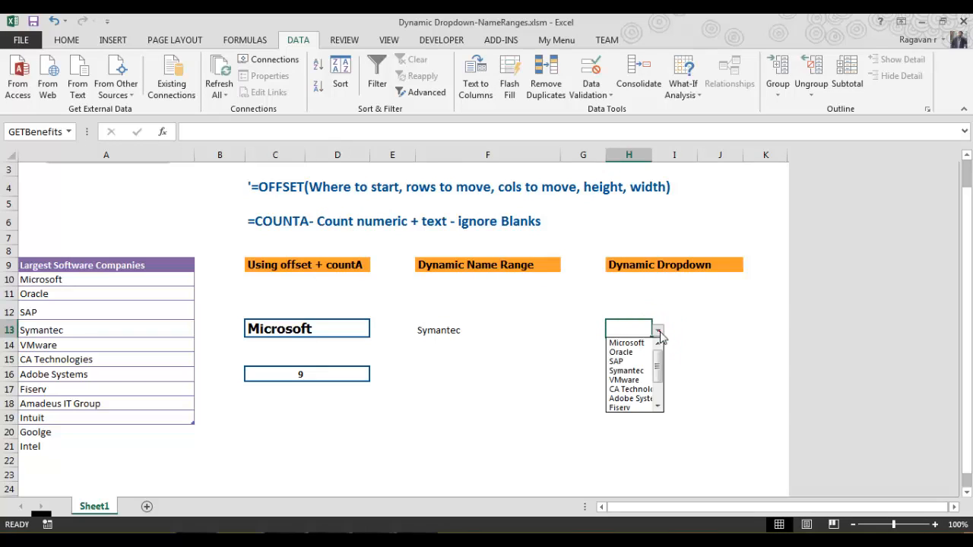
drag(658, 363, 659, 342)
click(625, 329)
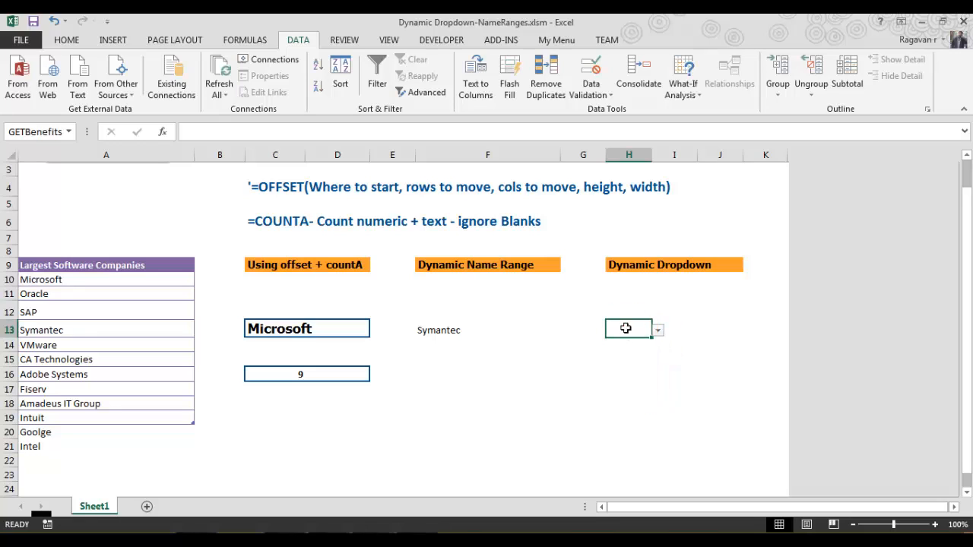
- Add Dell as a new company in A22
click(48, 462)
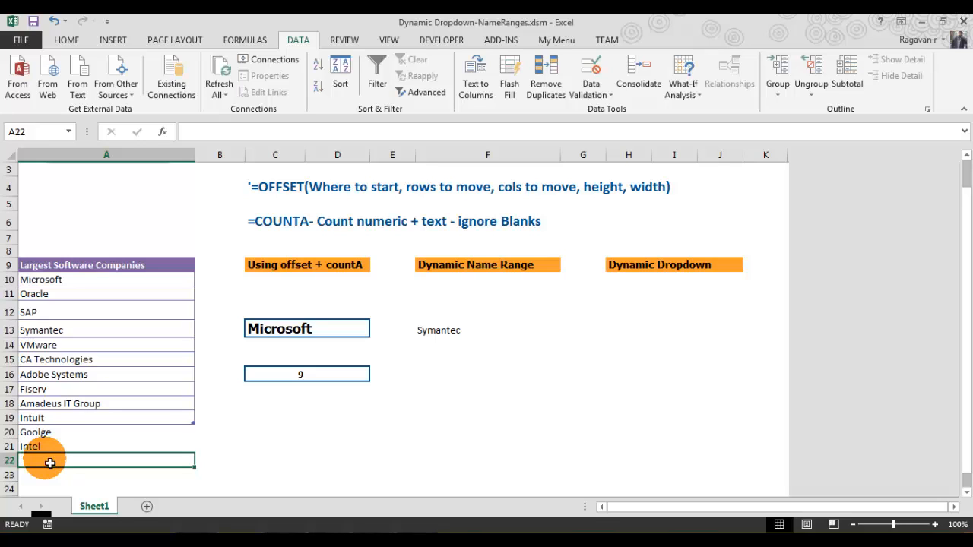
text(De)
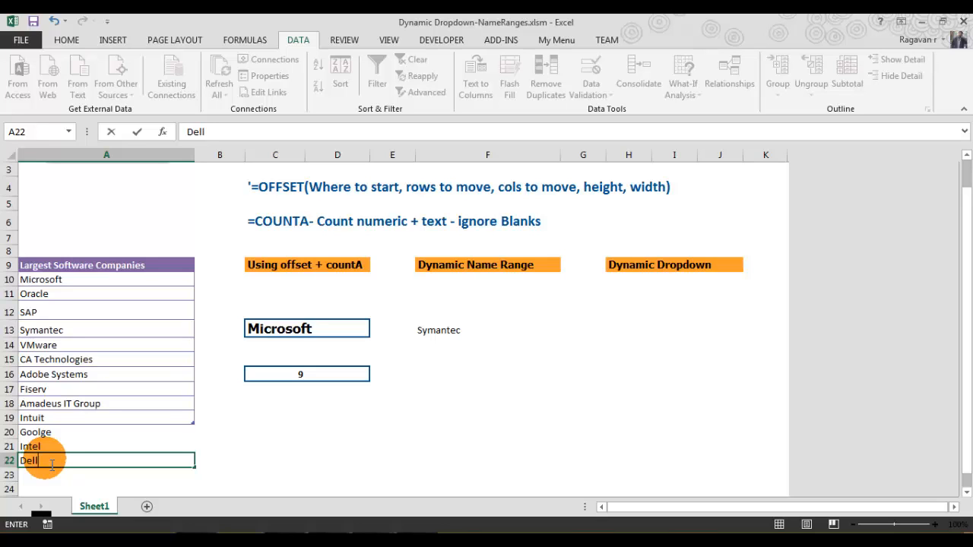
text(ll)
key(Return)
click(49, 462)
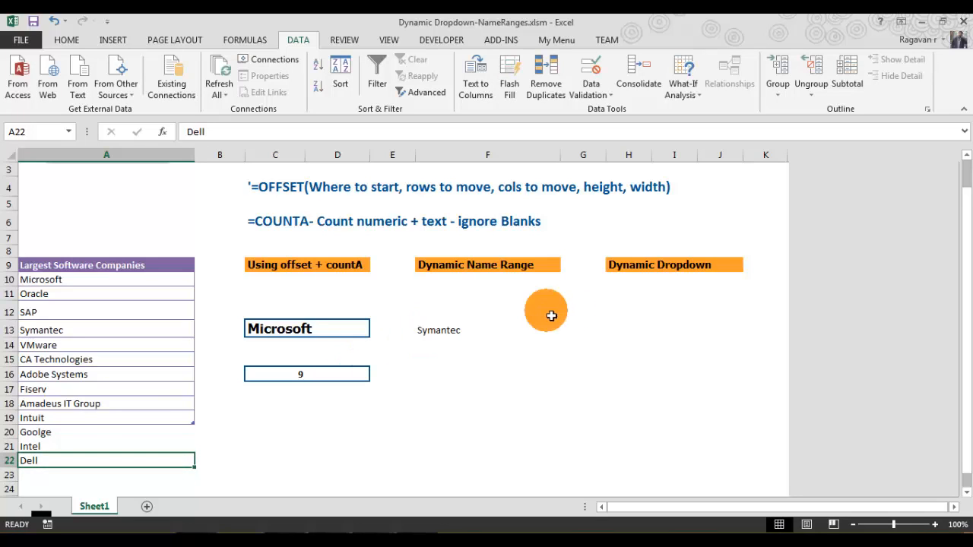
- Open H13's dropdown again and scroll its list to check for the newly added companies
click(621, 332)
click(659, 334)
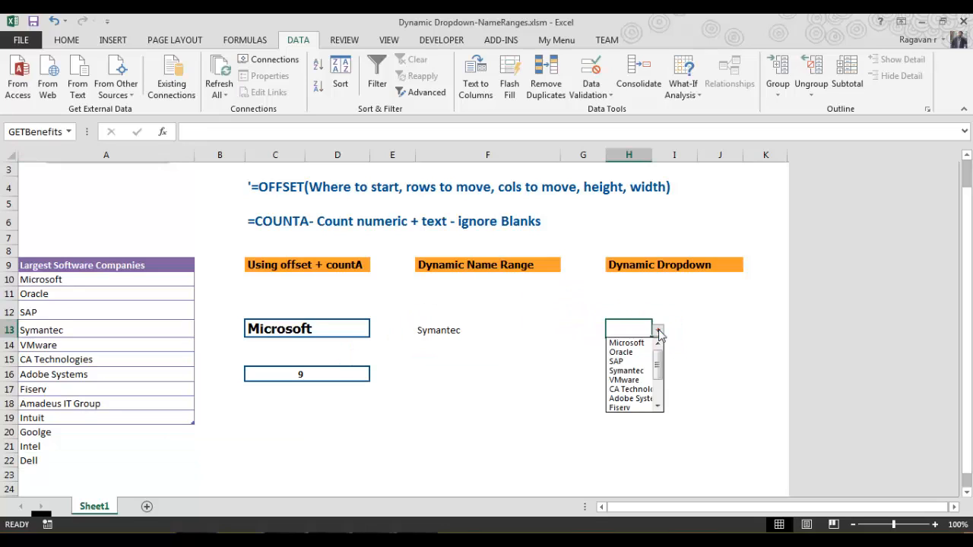
mouse_move(658, 362)
mouse_down()
mouse_move(659, 394)
mouse_move(645, 383)
mouse_move(662, 380)
mouse_move(658, 348)
mouse_up()
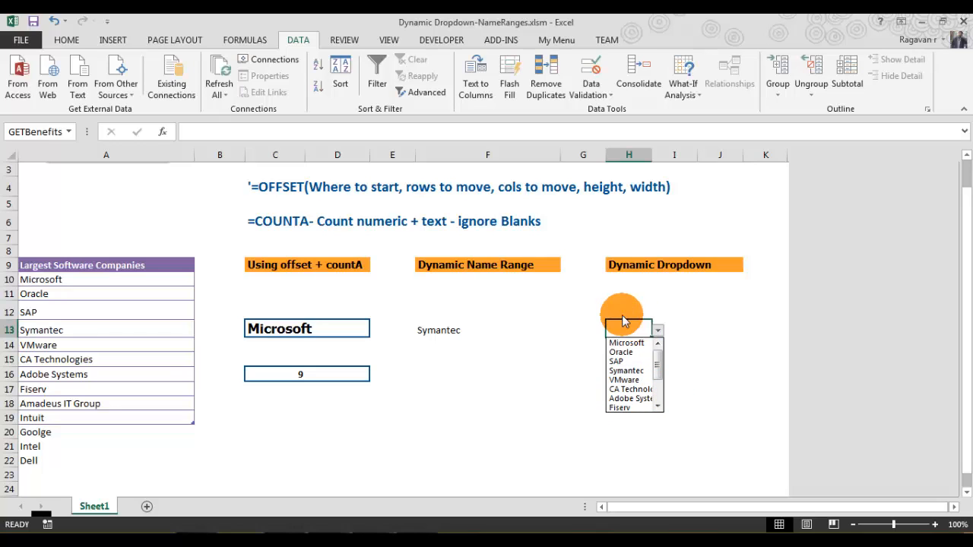
click(635, 329)
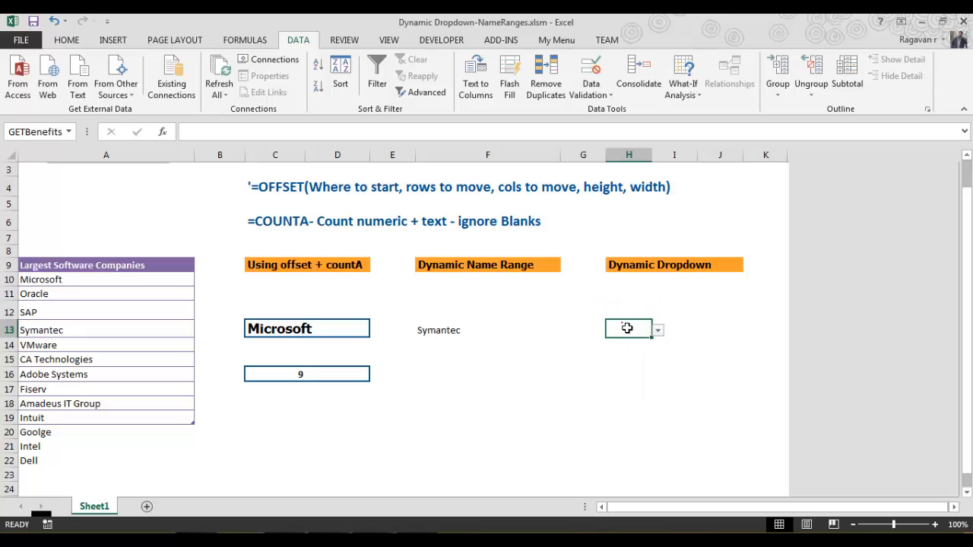